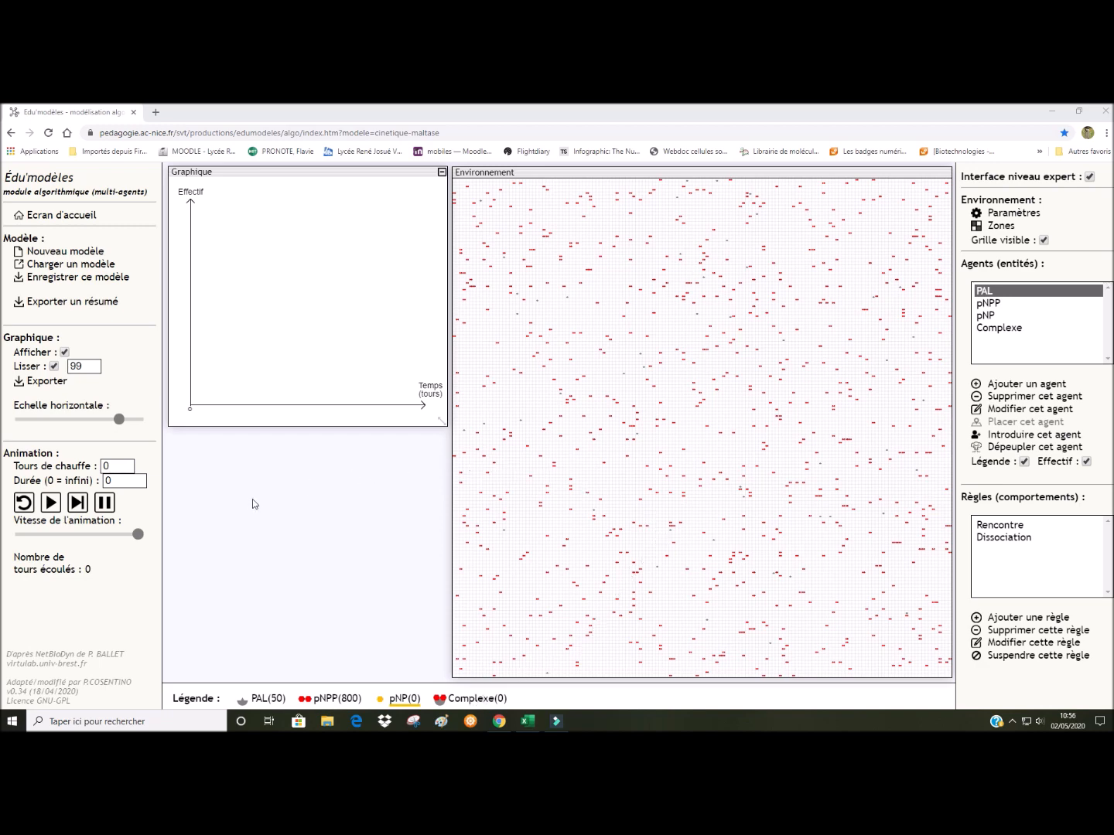
# Start the simulation and enlarge the Graphique window over part of the environment, stretching its time axis slightly
pyautogui.click(51, 504)
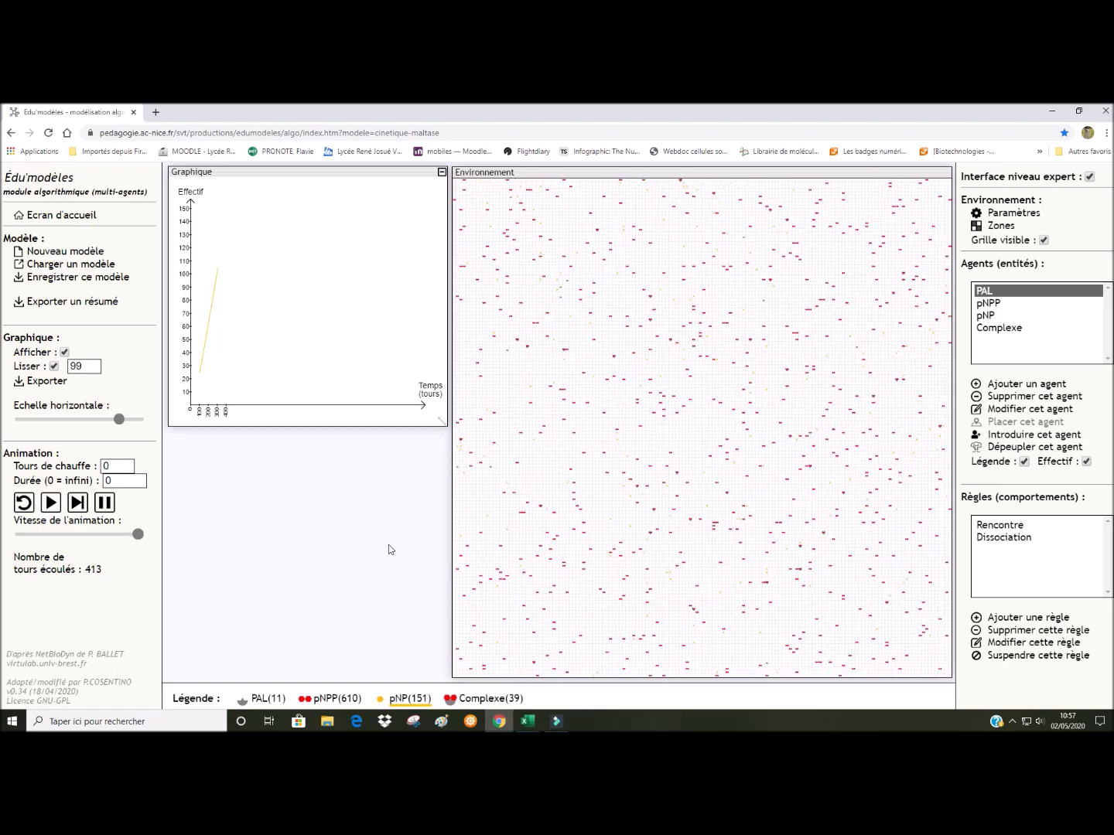
pyautogui.moveTo(439, 422); pyautogui.dragTo(540, 545)
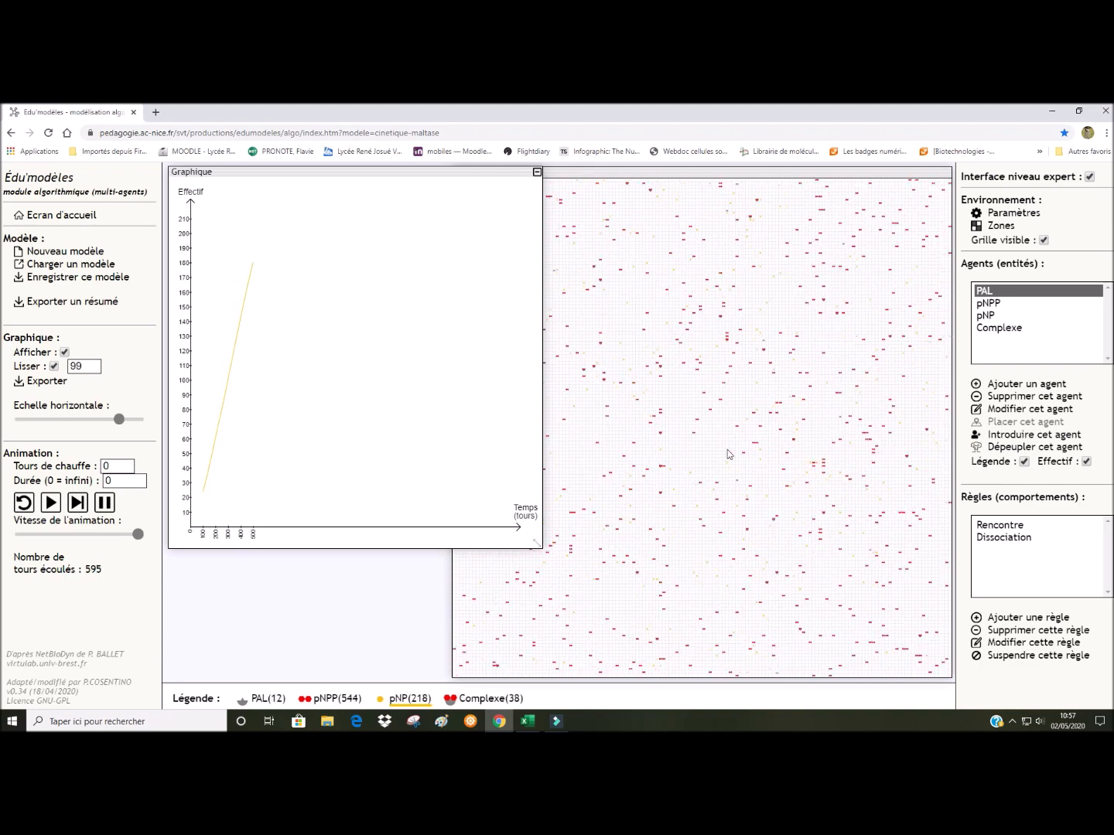
pyautogui.moveTo(537, 544); pyautogui.dragTo(801, 601)
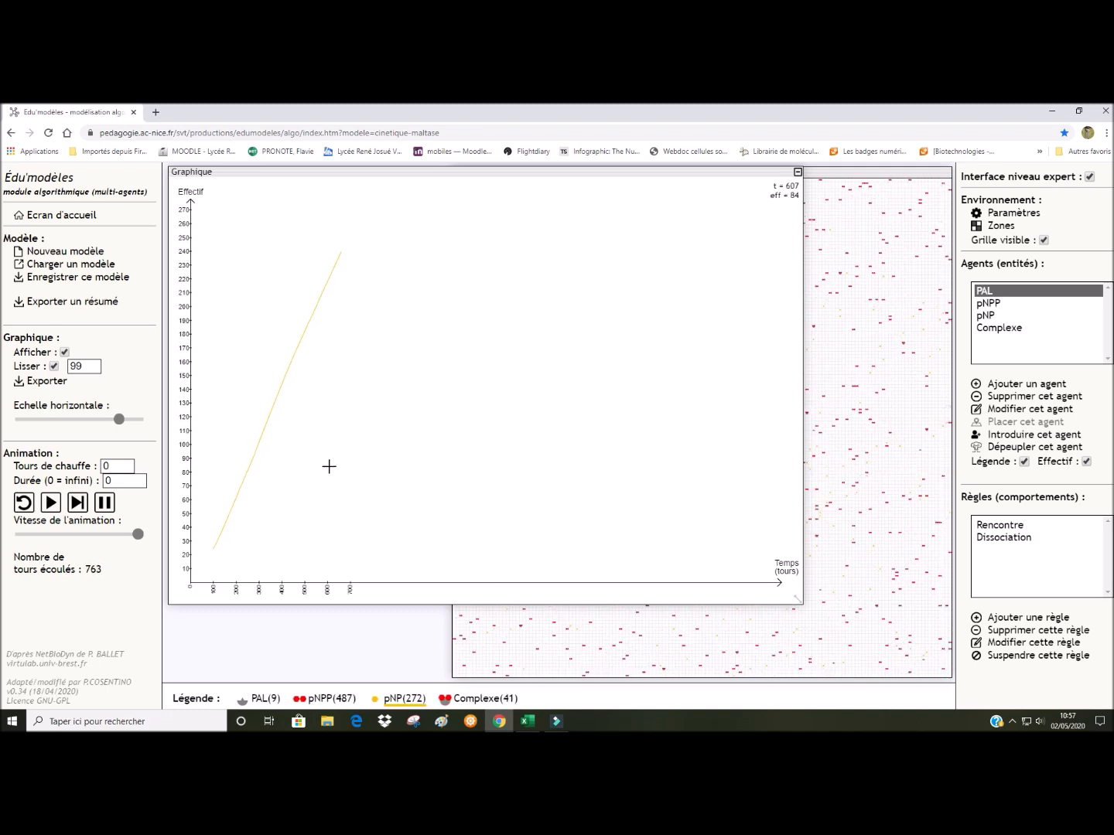
pyautogui.moveTo(795, 600); pyautogui.dragTo(834, 601)
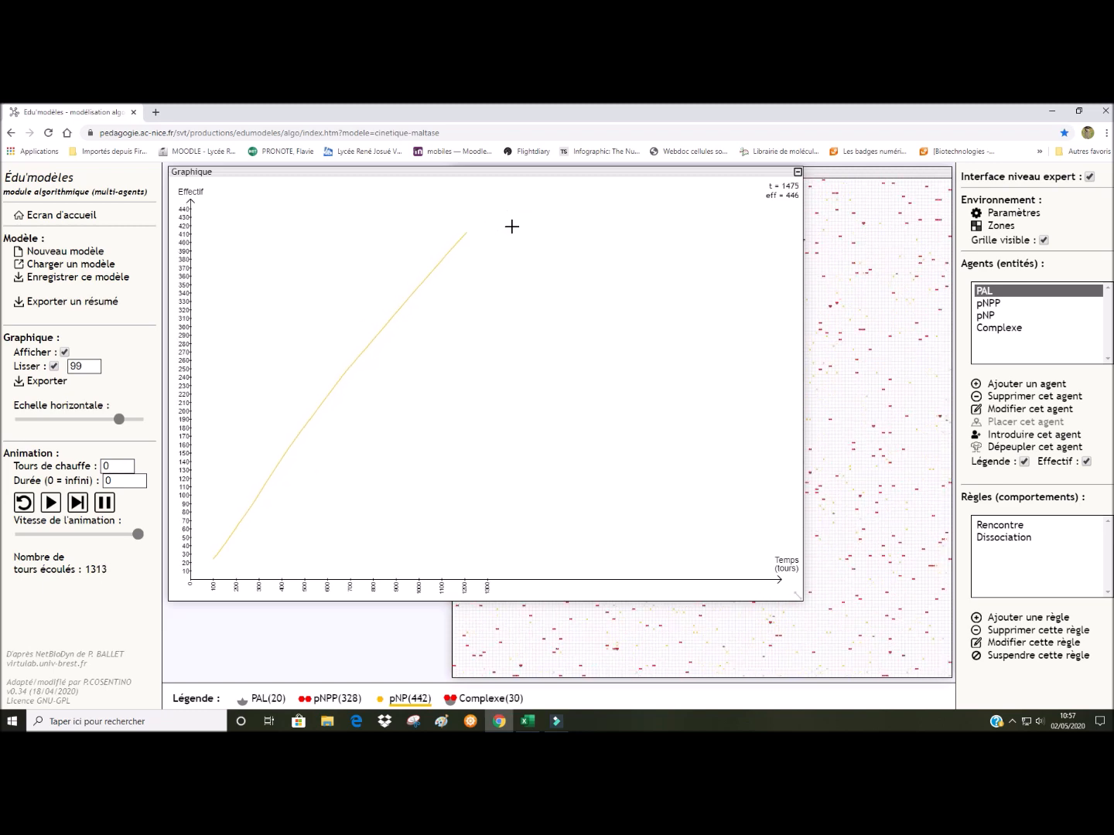
pyautogui.moveTo(798, 595); pyautogui.dragTo(616, 460)
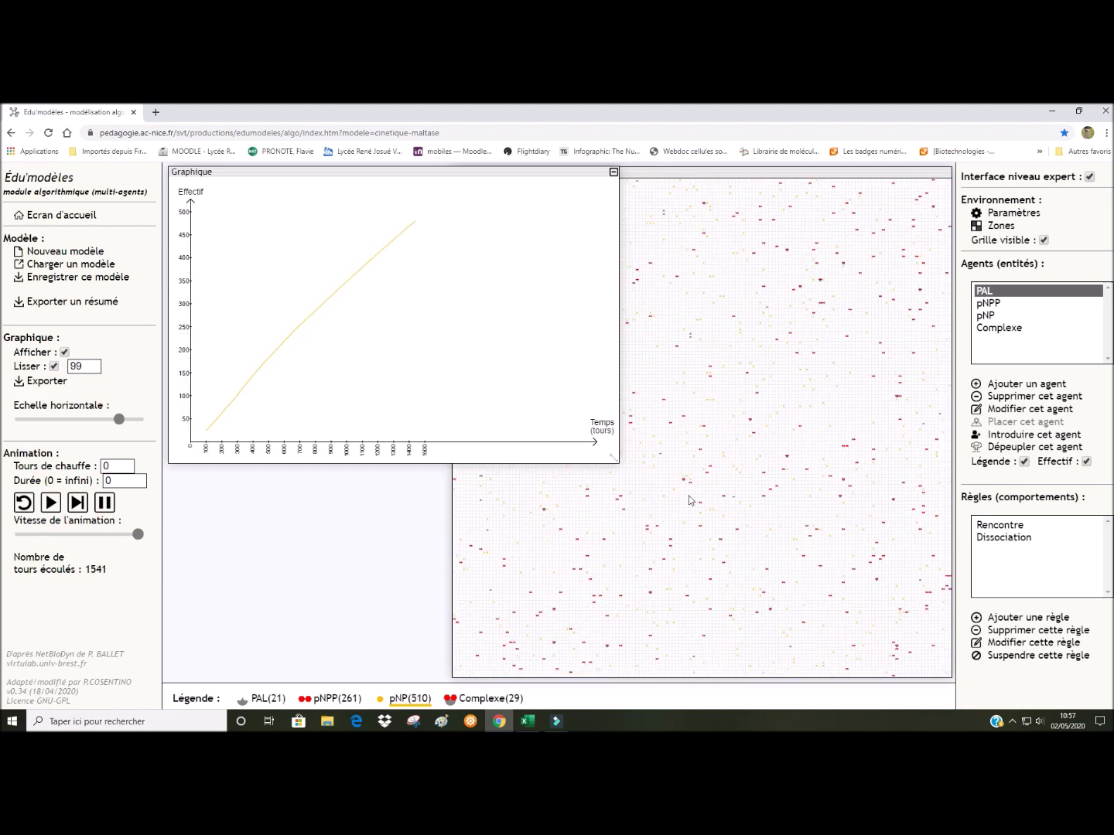
pyautogui.moveTo(616, 460); pyautogui.dragTo(801, 603)
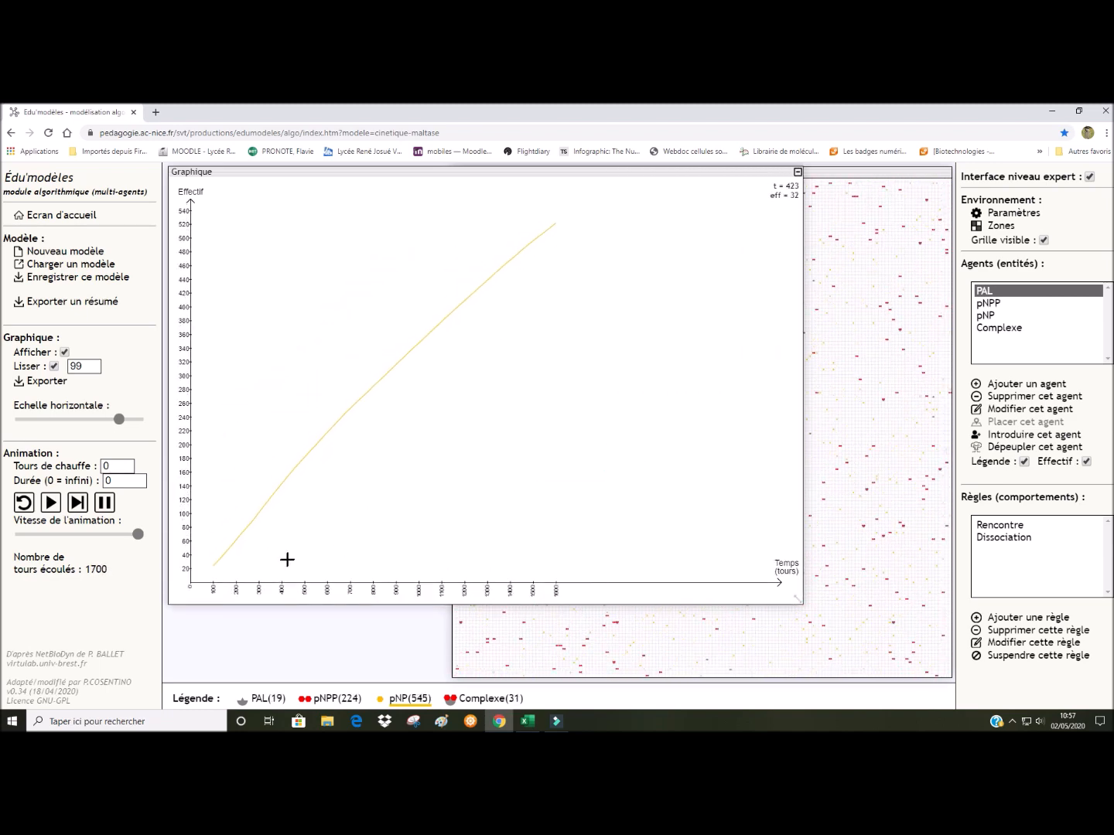
pyautogui.moveTo(119, 420); pyautogui.dragTo(120, 419)
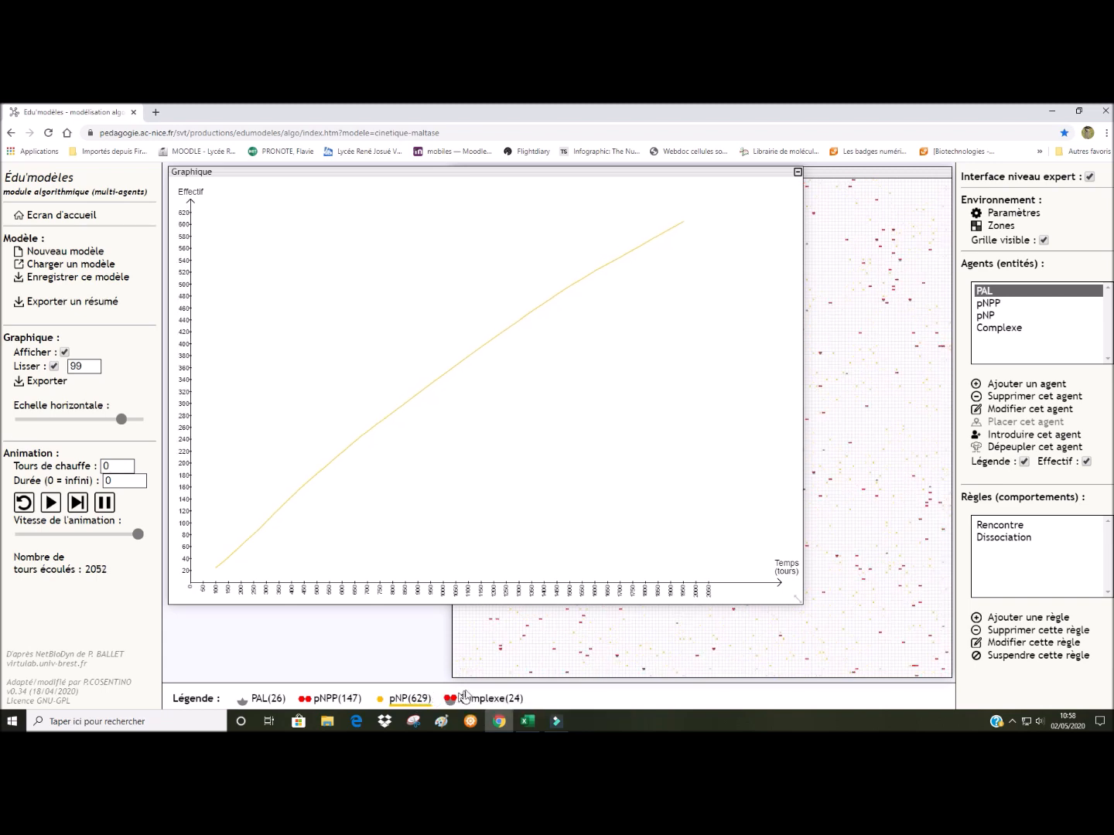
# Show and hide the pNPP, PAL and Complexe curves one after another on the graph, leaving only pNP plotted
pyautogui.click(320, 700)
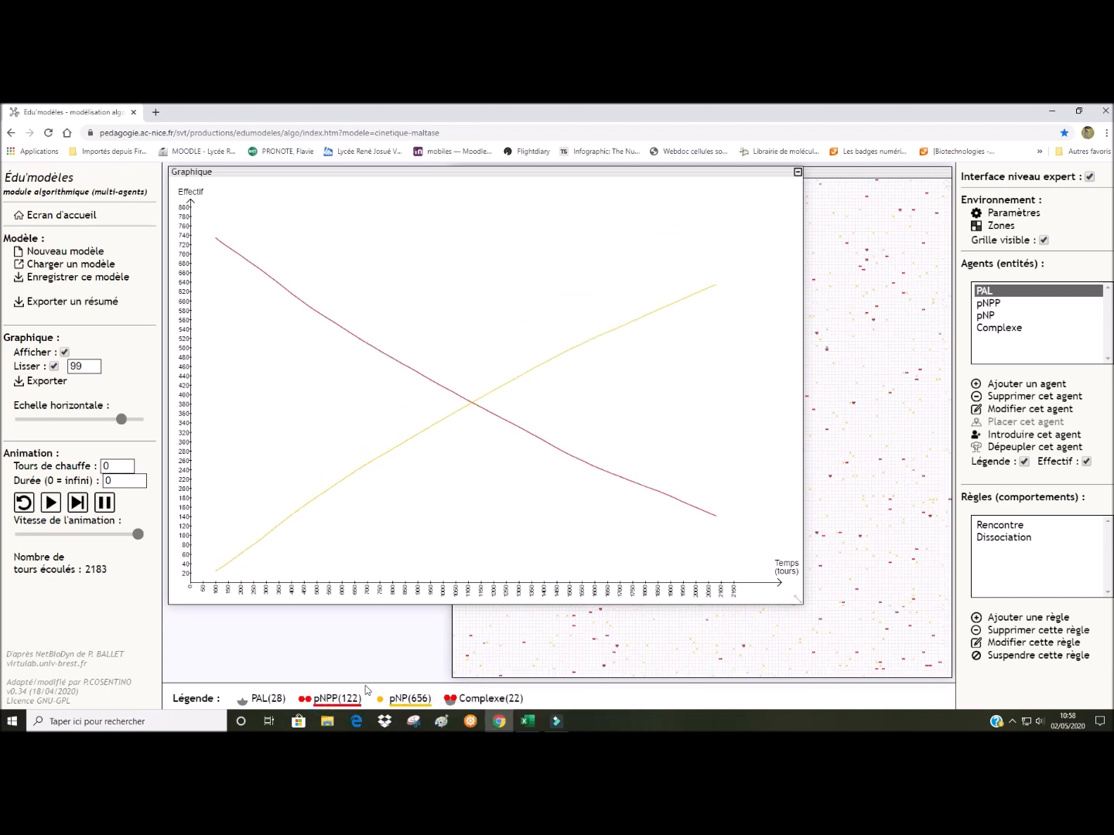
pyautogui.click(341, 700)
pyautogui.click(265, 700)
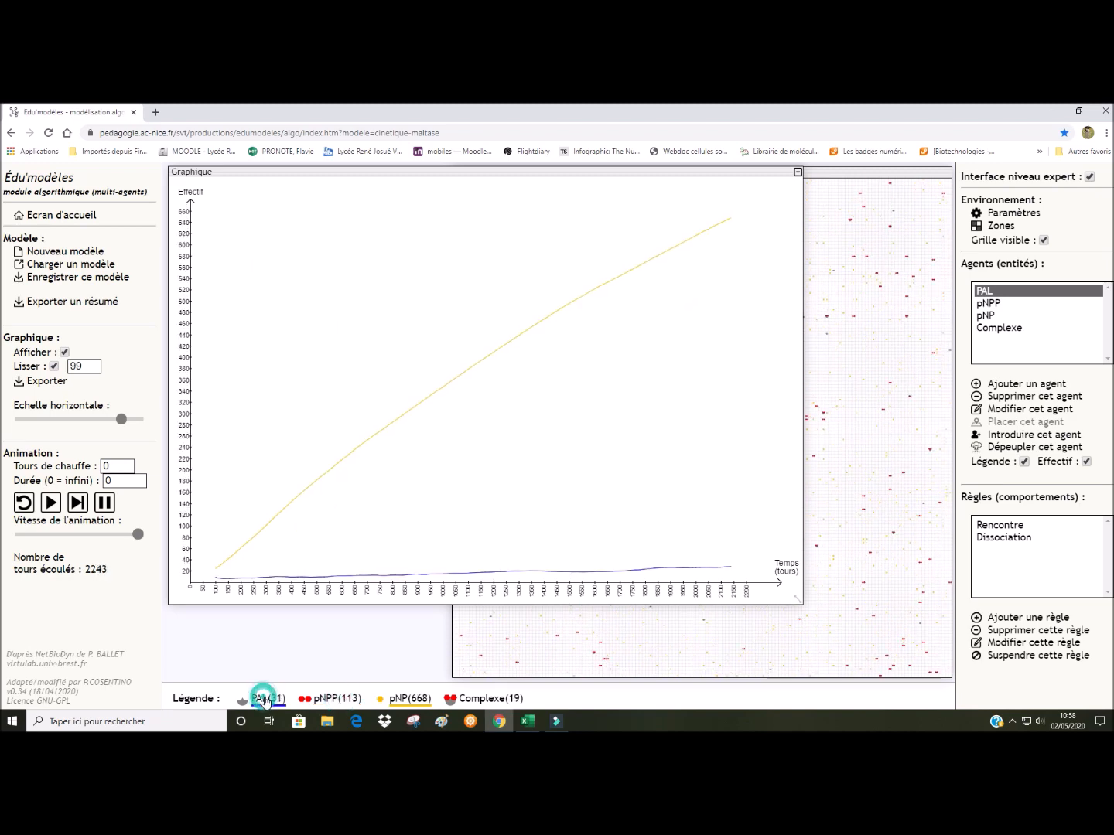
pyautogui.click(263, 700)
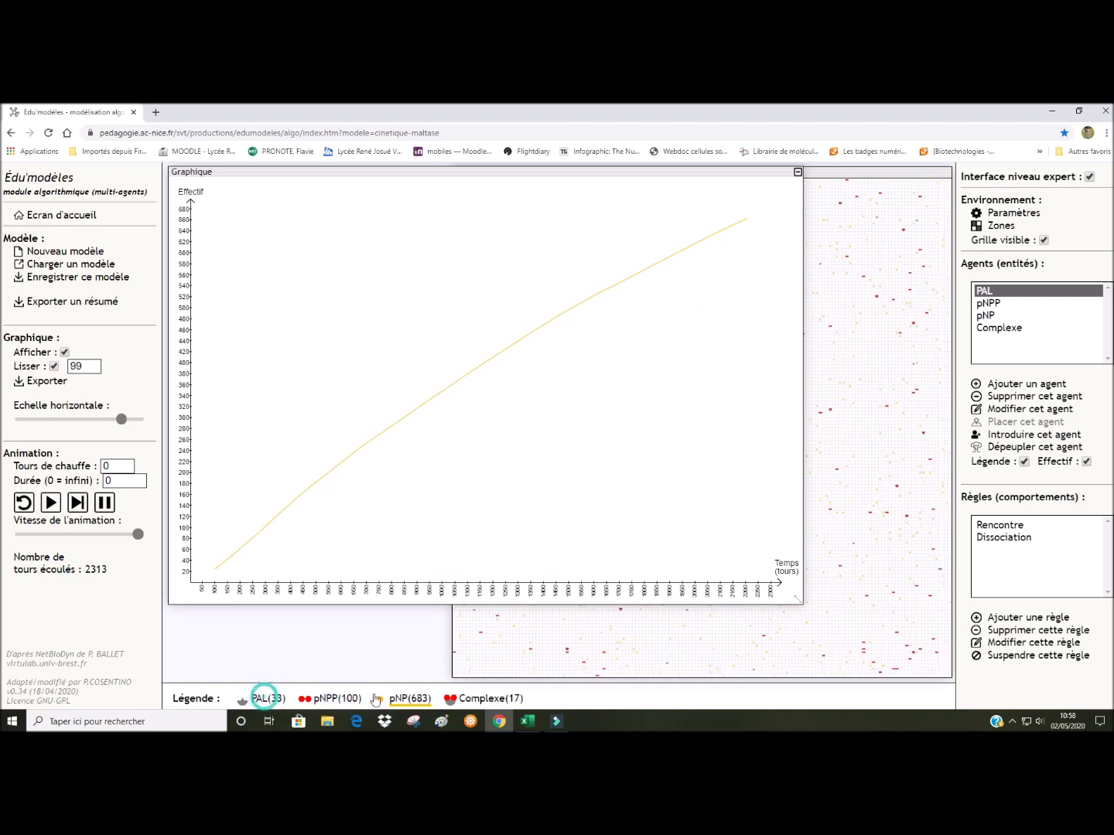
pyautogui.click(487, 700)
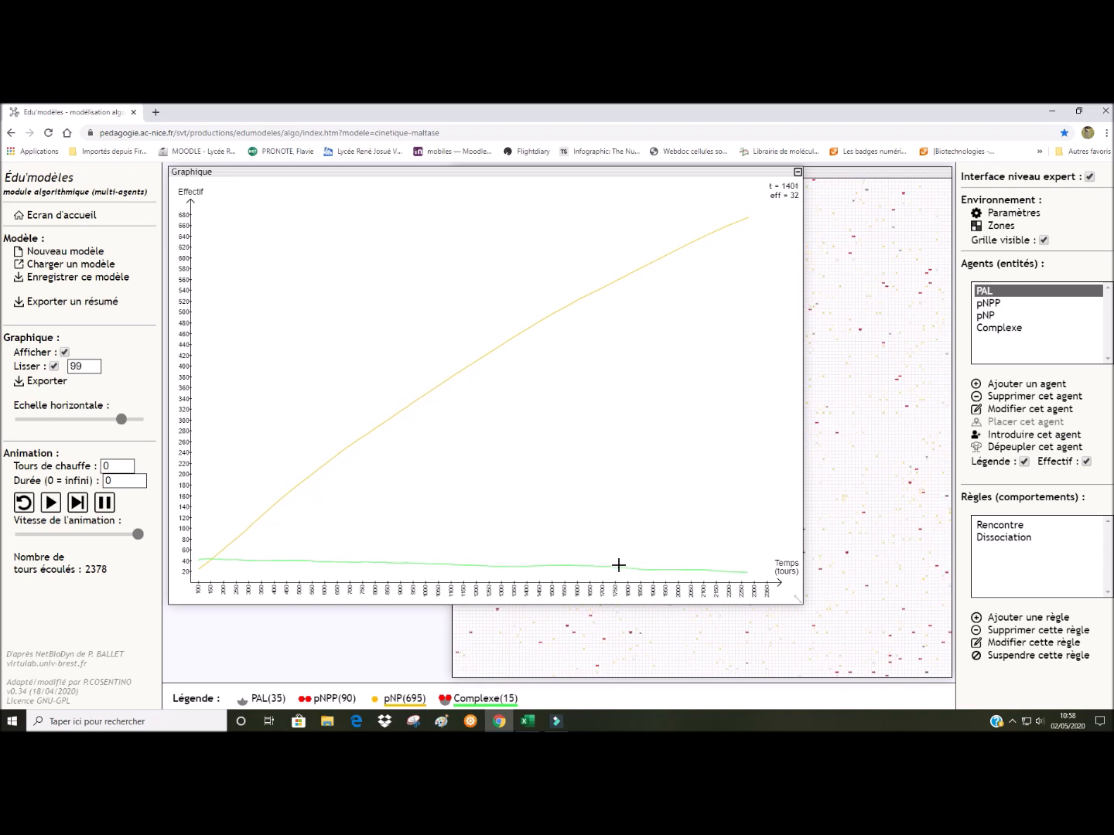
pyautogui.click(474, 698)
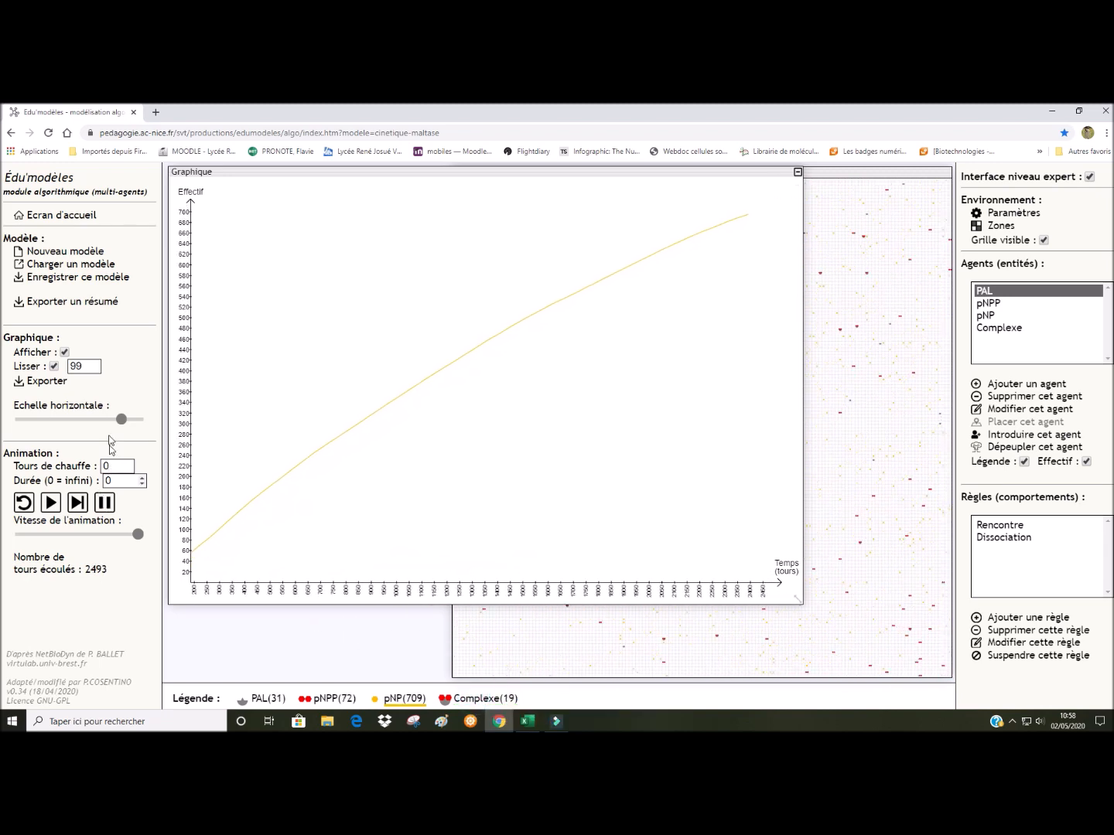
# Compress the graph's horizontal scale until the whole pNP curve fits from time 0, keeping the graph window large
pyautogui.moveTo(127, 424); pyautogui.dragTo(118, 426)
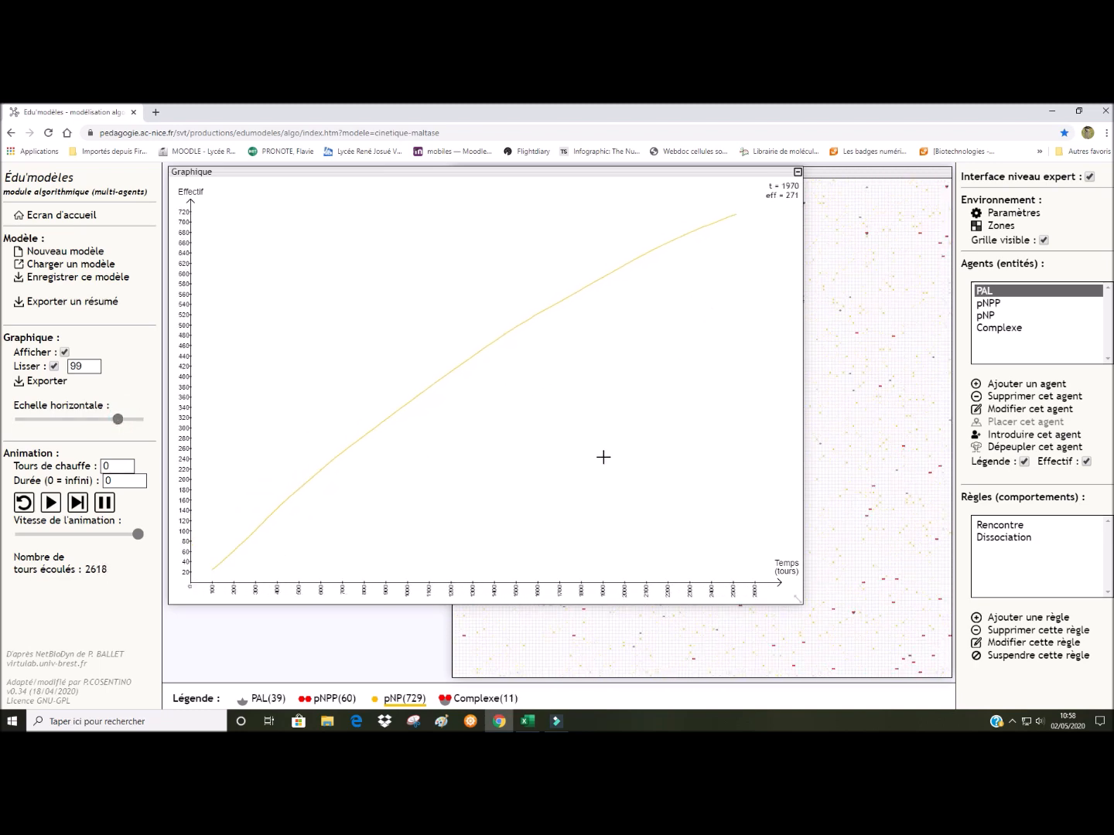
pyautogui.moveTo(801, 601); pyautogui.dragTo(571, 450)
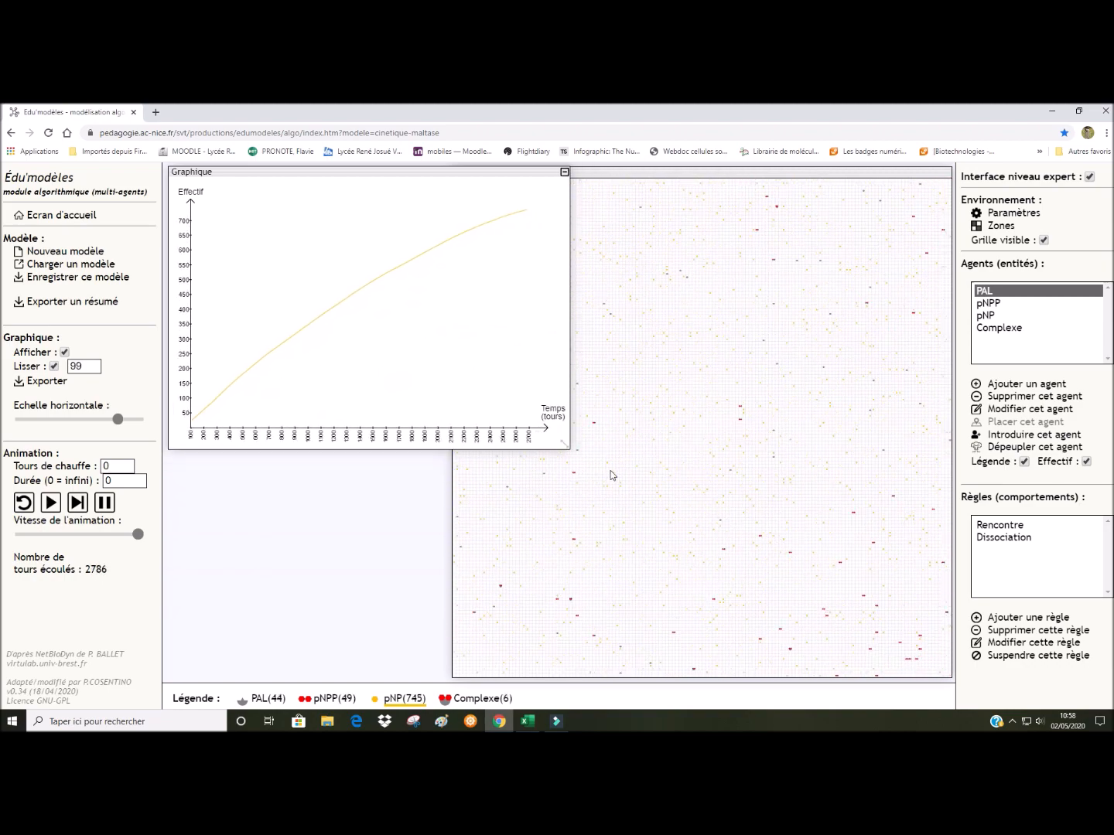
pyautogui.moveTo(570, 450); pyautogui.dragTo(800, 602)
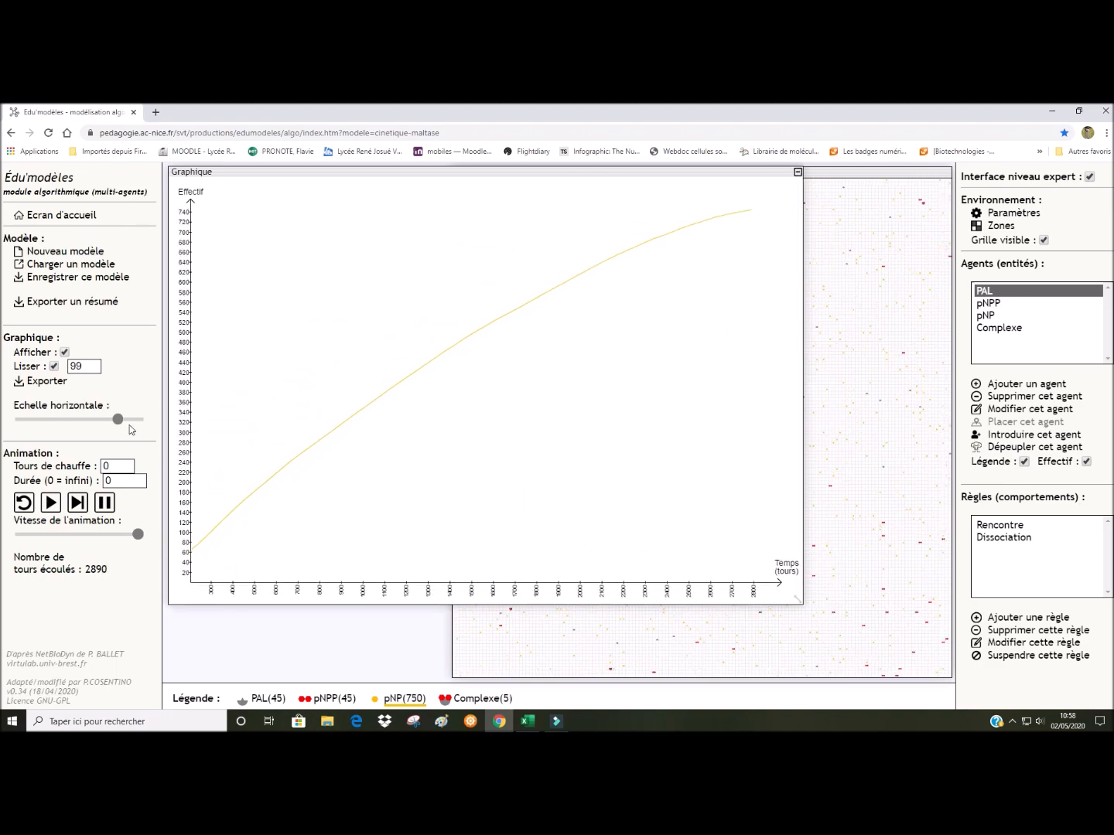
pyautogui.moveTo(118, 422); pyautogui.dragTo(115, 421)
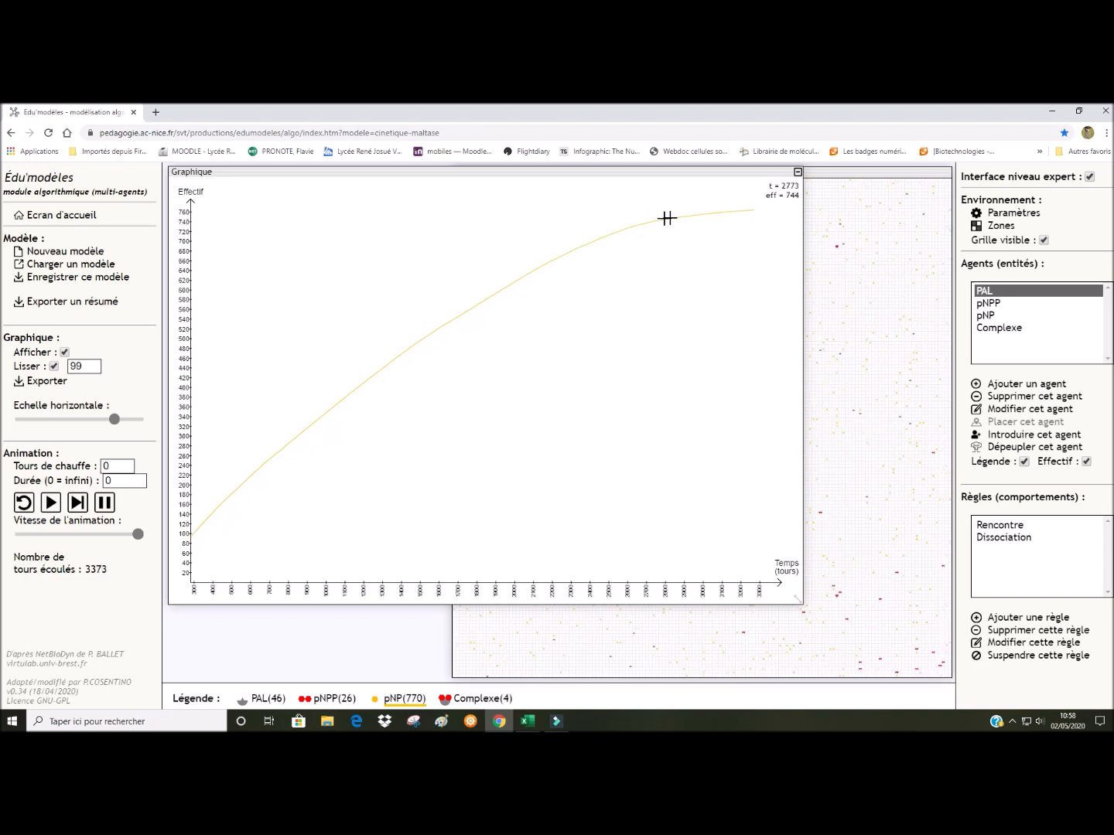
pyautogui.moveTo(114, 419); pyautogui.dragTo(106, 425)
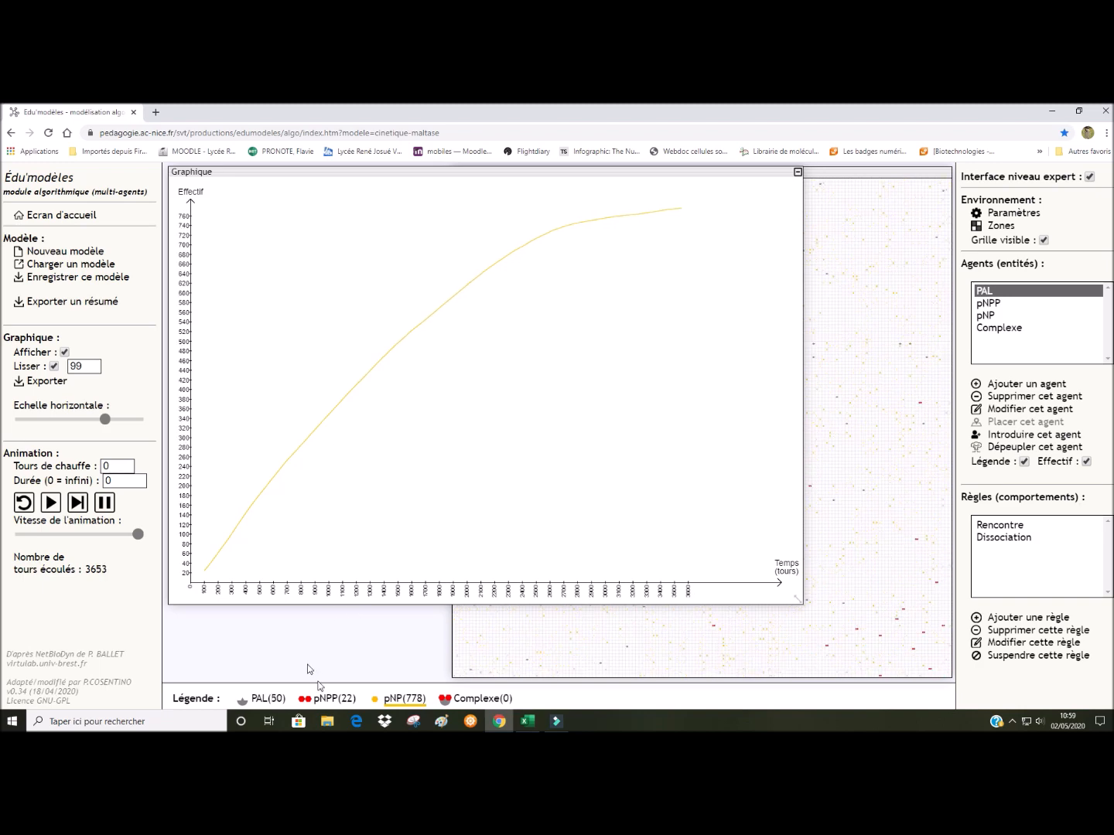
# Pause the simulation and draw a tangent to the start of the pNP curve from about t = 100 to t = 1300
pyautogui.click(106, 504)
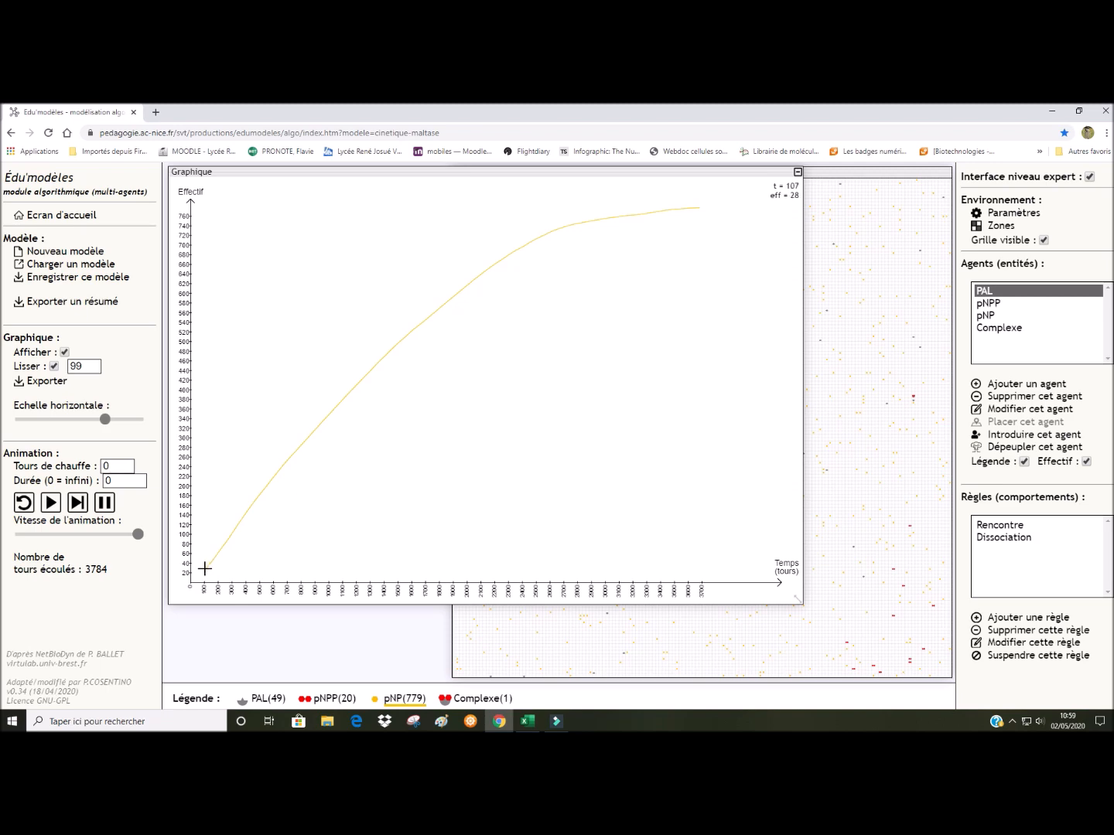
pyautogui.moveTo(205, 570); pyautogui.dragTo(264, 477)
pyautogui.moveTo(292, 449); pyautogui.dragTo(370, 344)
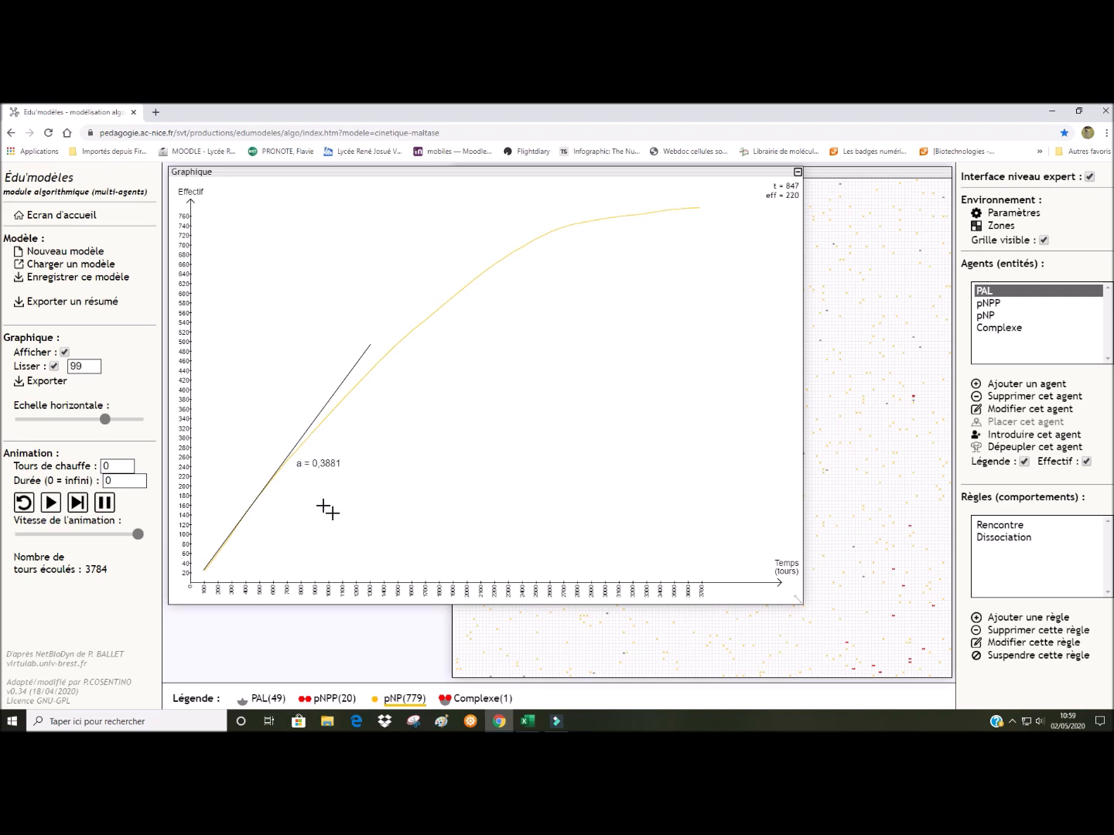
# Switch to the Excel workbook and enter 0,3881 as the vi value for the 800 concentration in cell F4
pyautogui.click(527, 721)
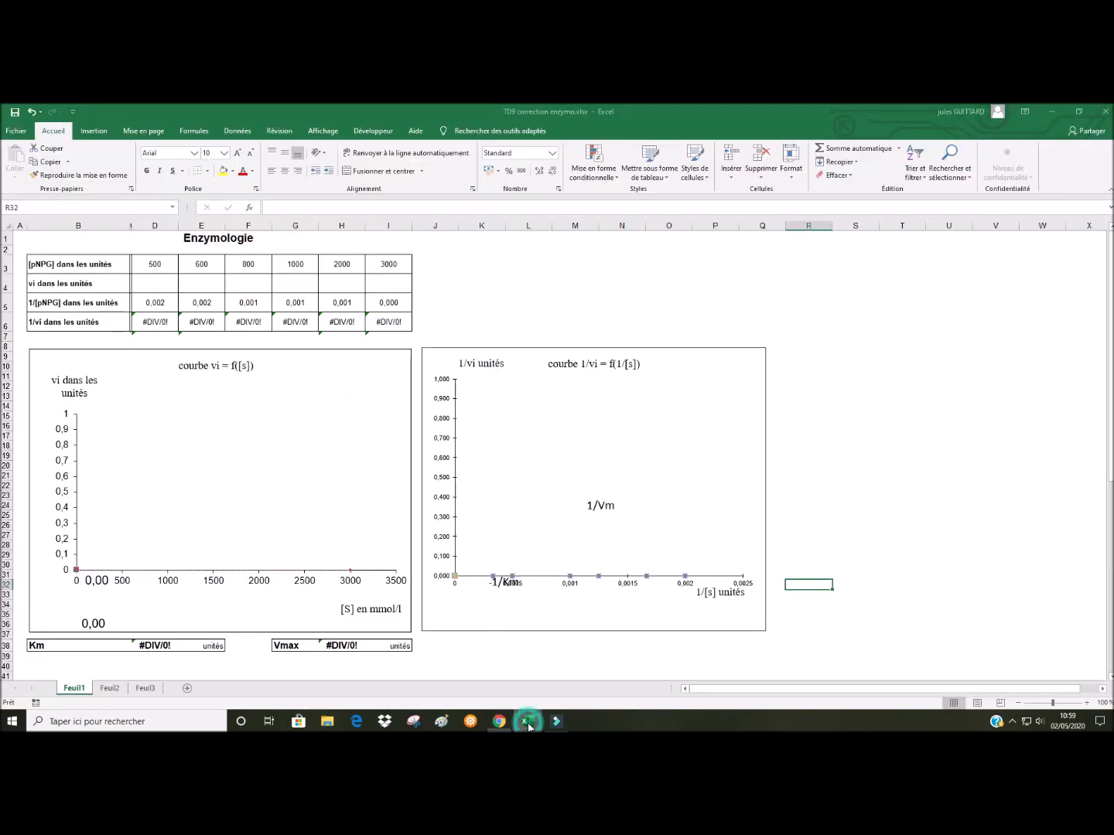
pyautogui.click(527, 721)
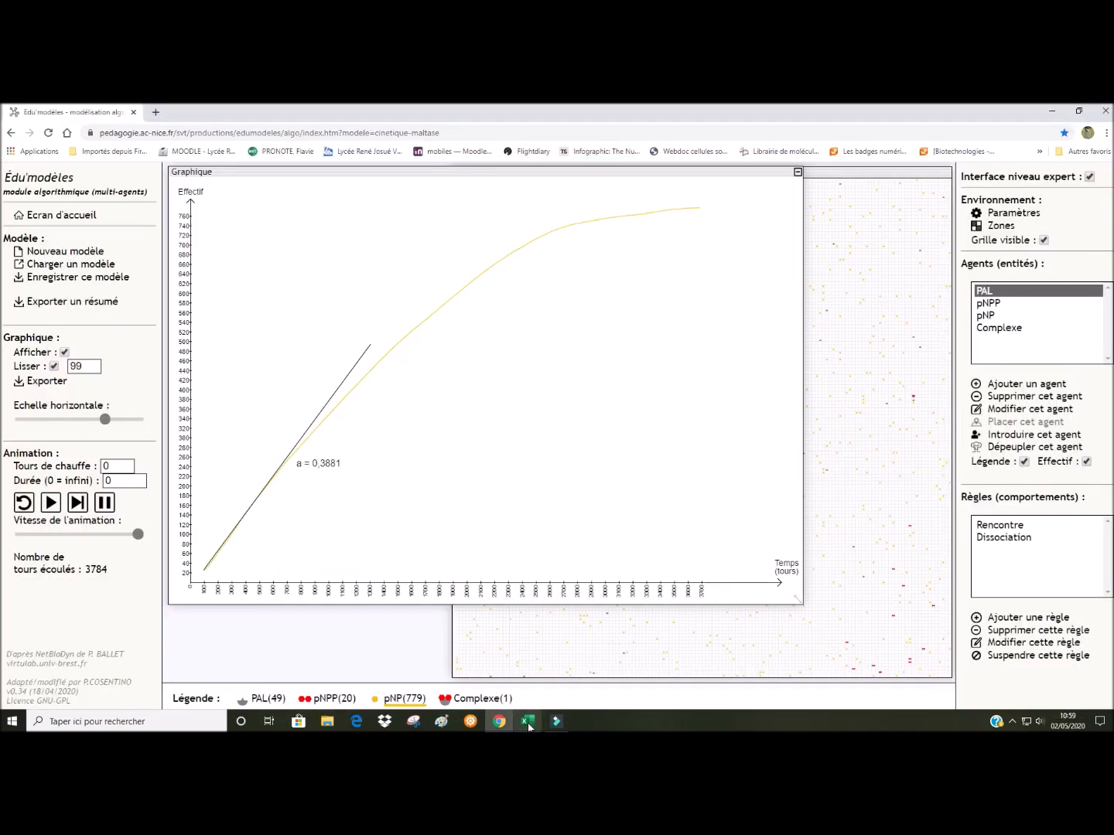
pyautogui.click(527, 721)
pyautogui.click(243, 283)
pyautogui.write('0,')
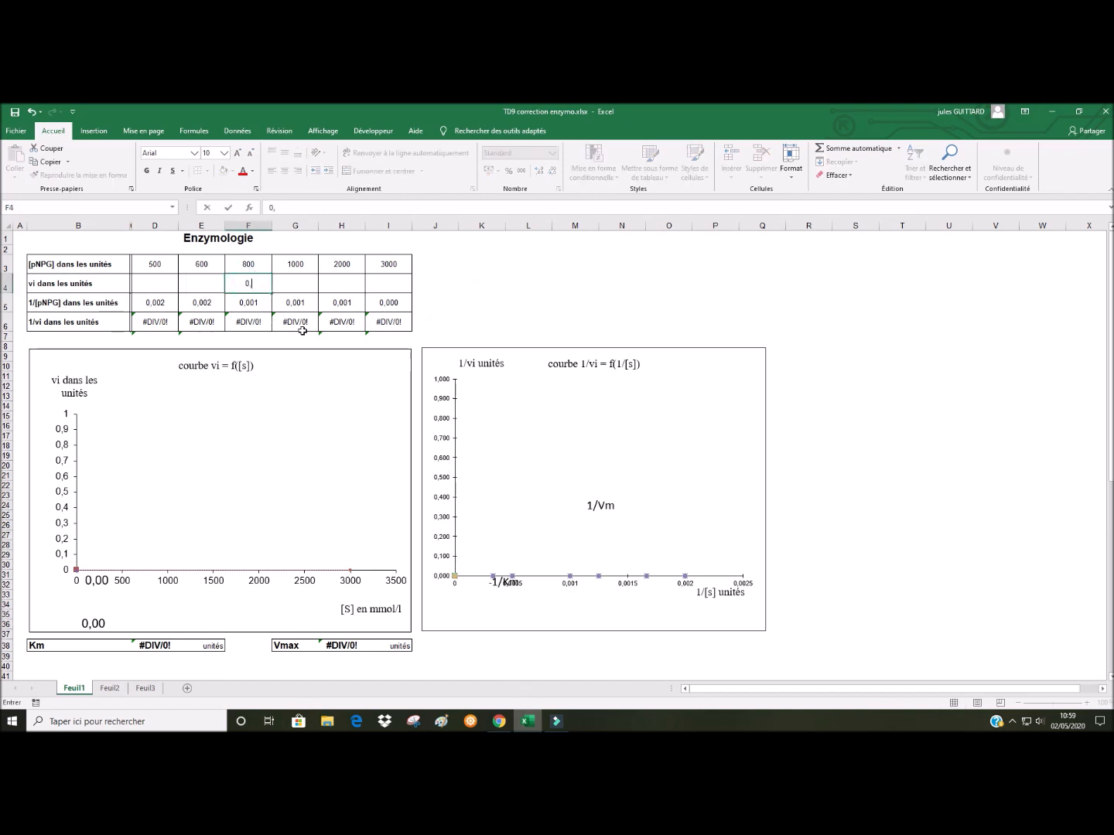
pyautogui.write('3881')
pyautogui.press('Return')
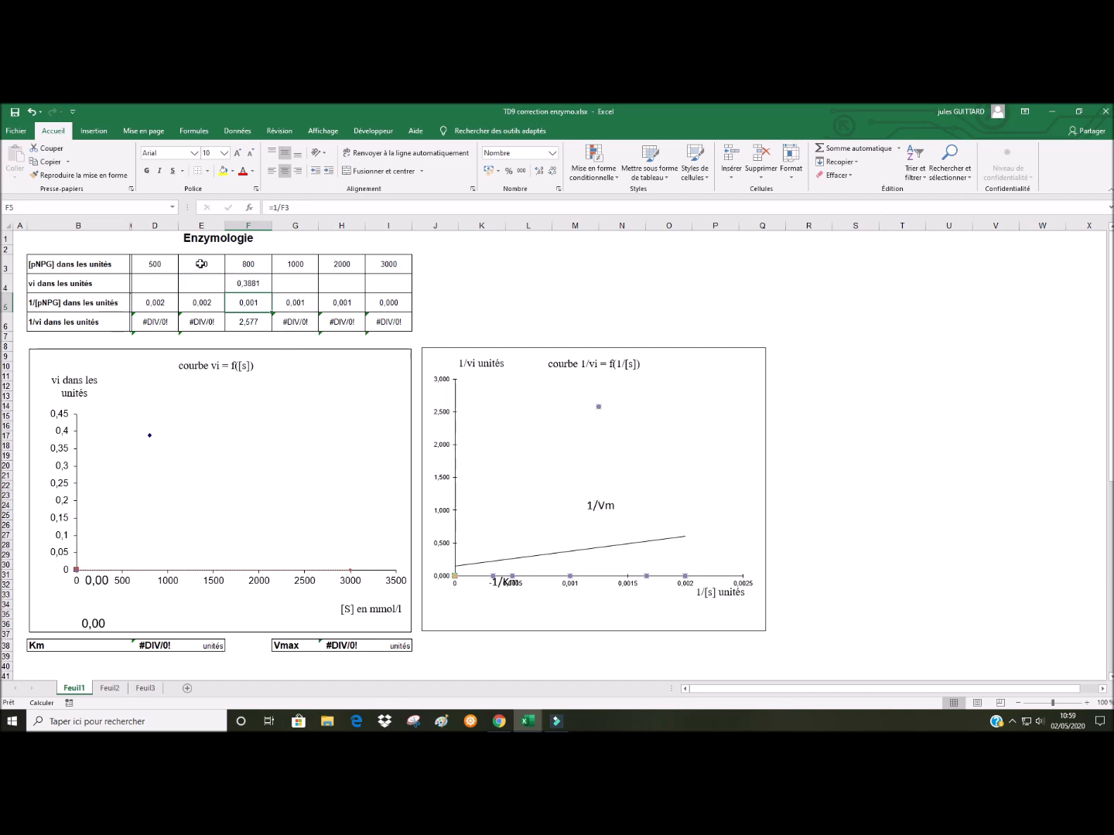
# Return to Édu'modèles in Chrome and set the pNPP agent's starting number to 600, applying the change
pyautogui.click(499, 723)
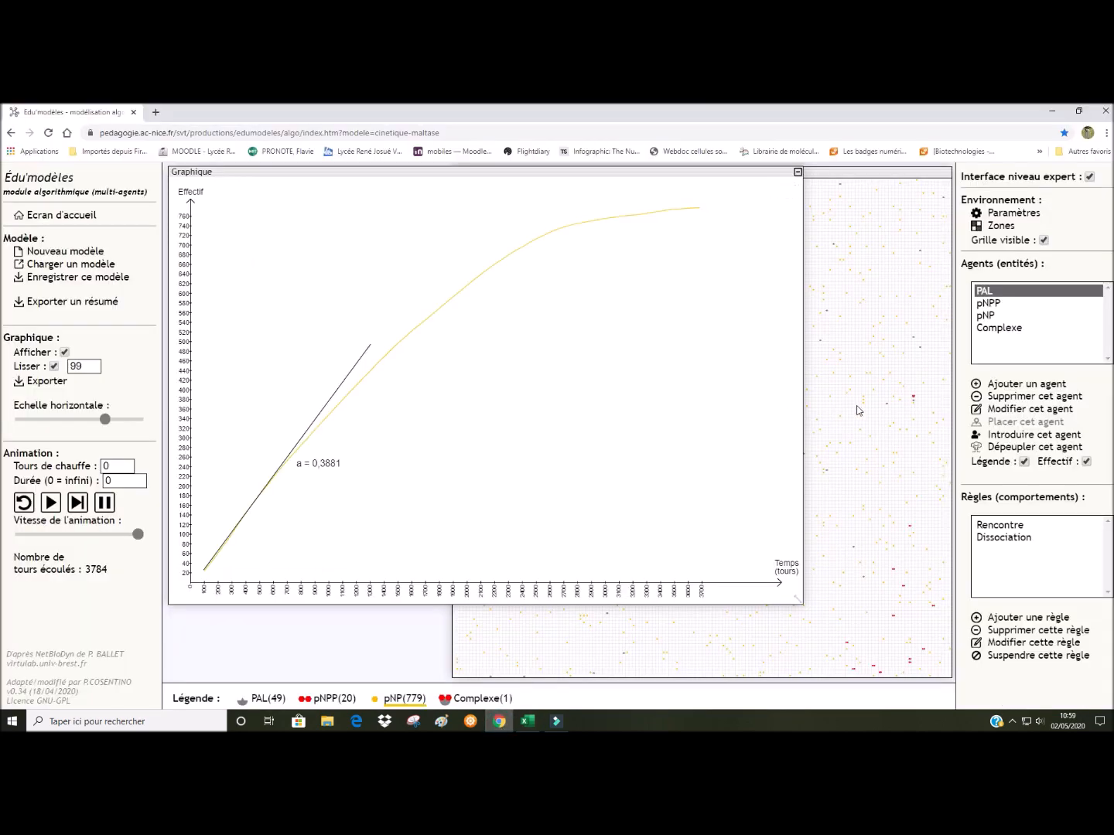
pyautogui.doubleClick(1001, 304)
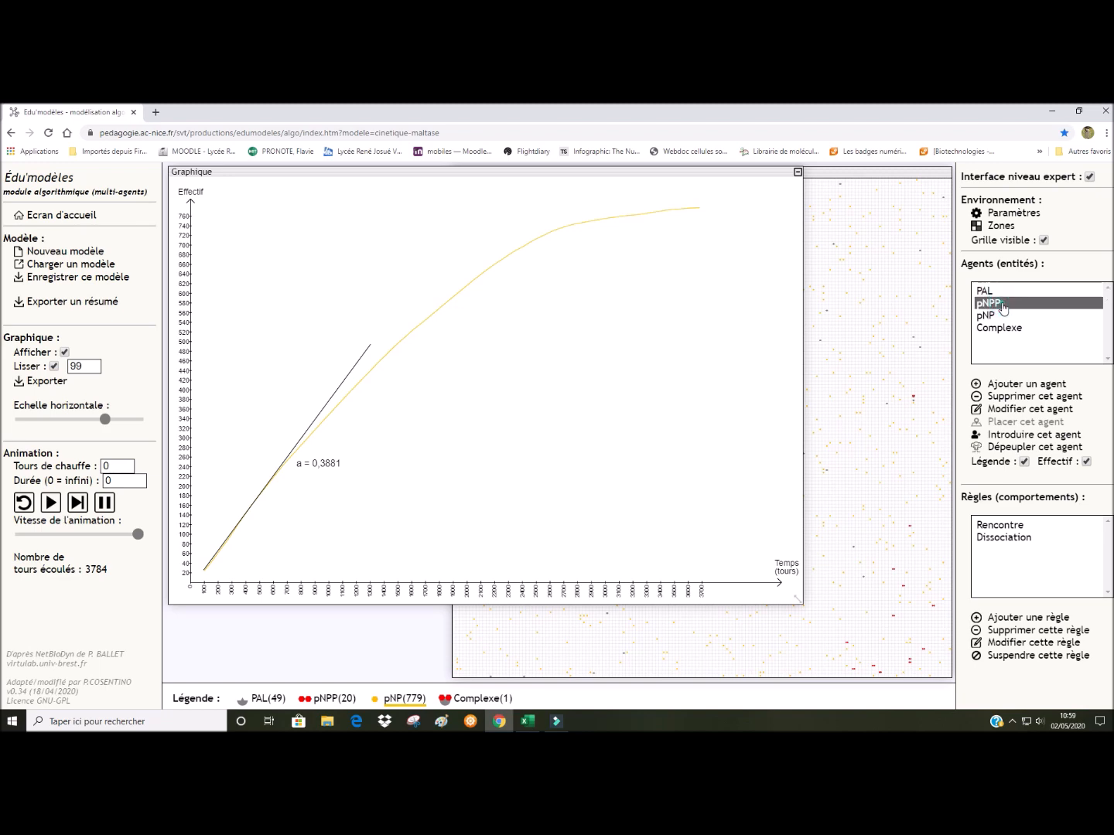
pyautogui.doubleClick(642, 520)
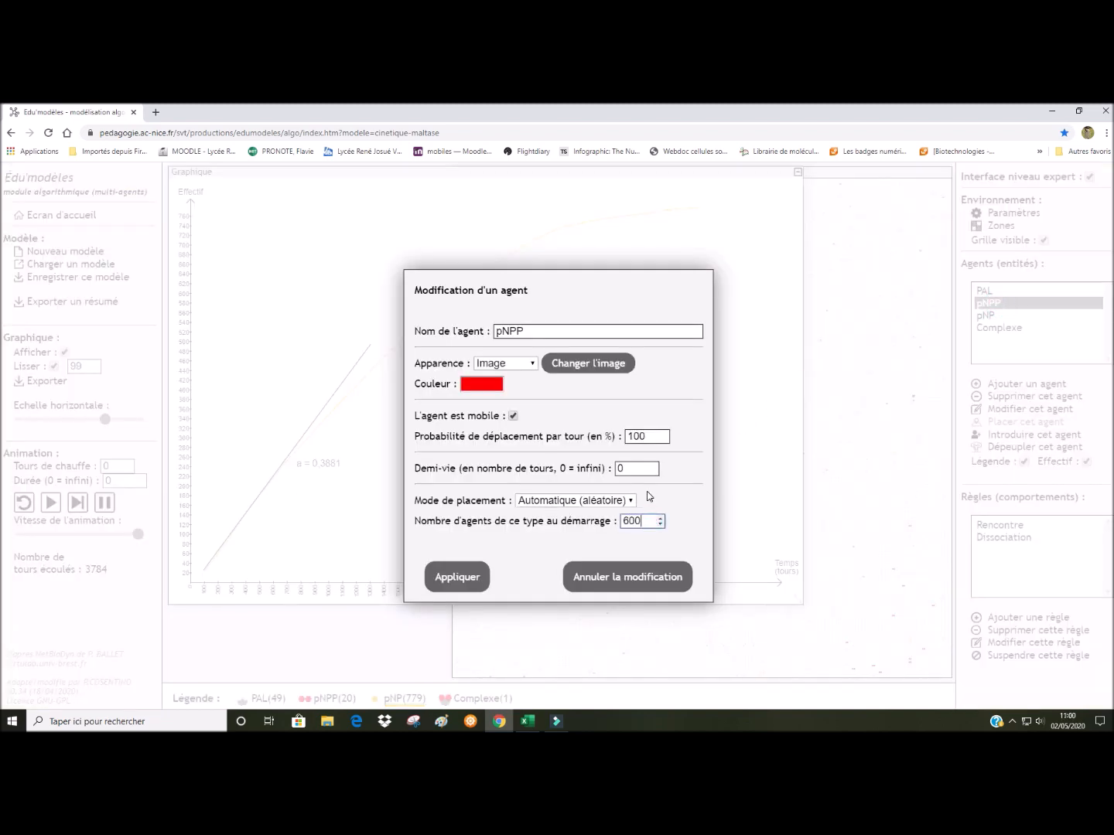
pyautogui.click(467, 581)
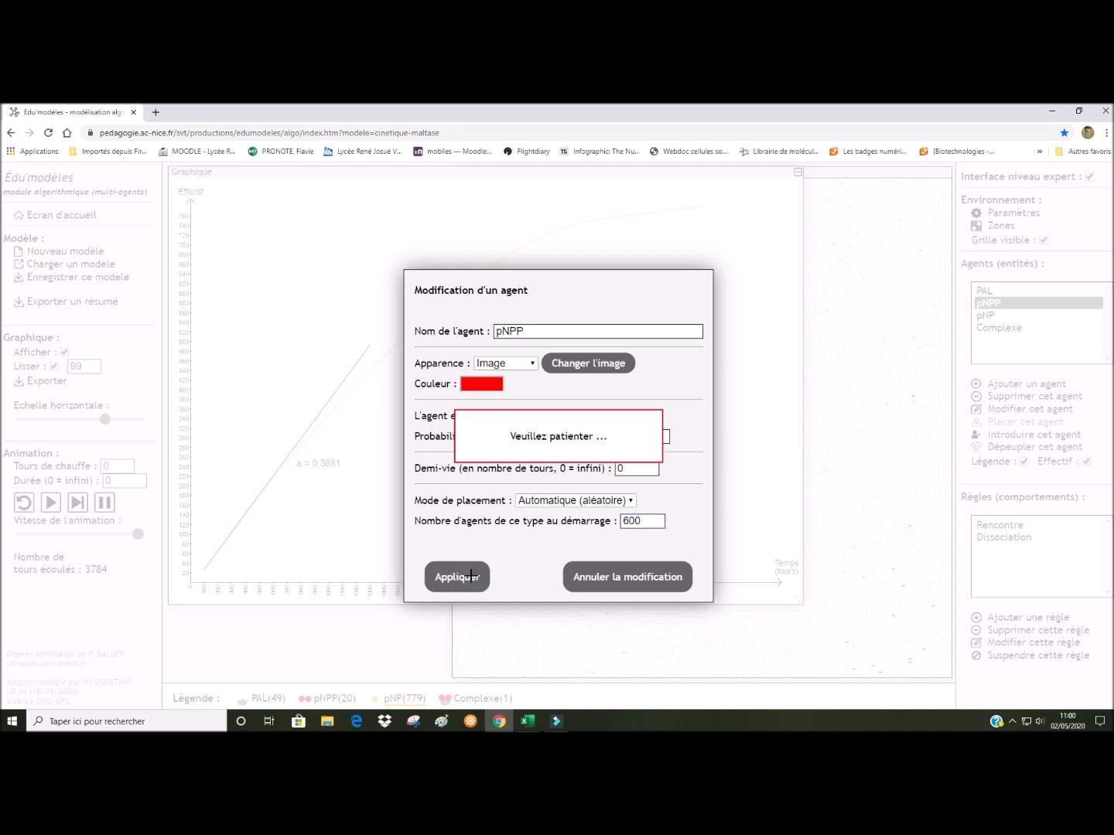
# Run the simulation with the new pNPP quantity and stretch the graph's horizontal scale to spread out the pNP curve
pyautogui.click(48, 504)
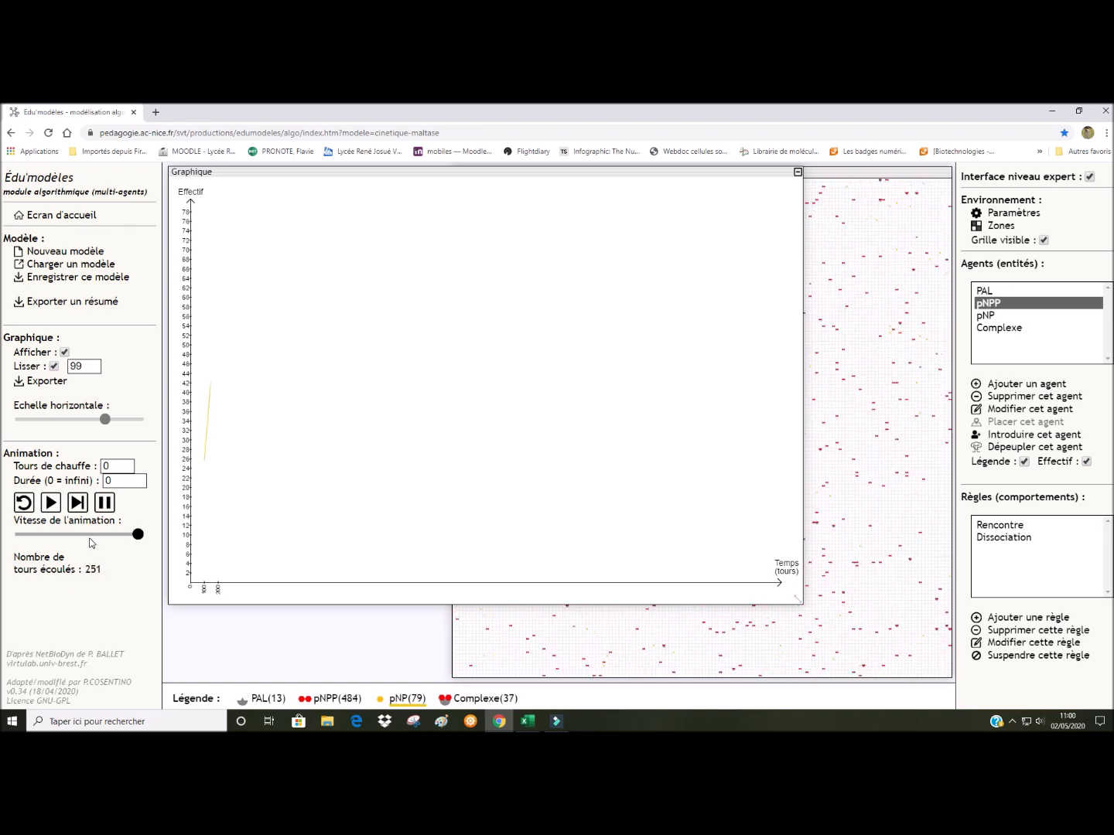
pyautogui.moveTo(104, 419); pyautogui.dragTo(133, 420)
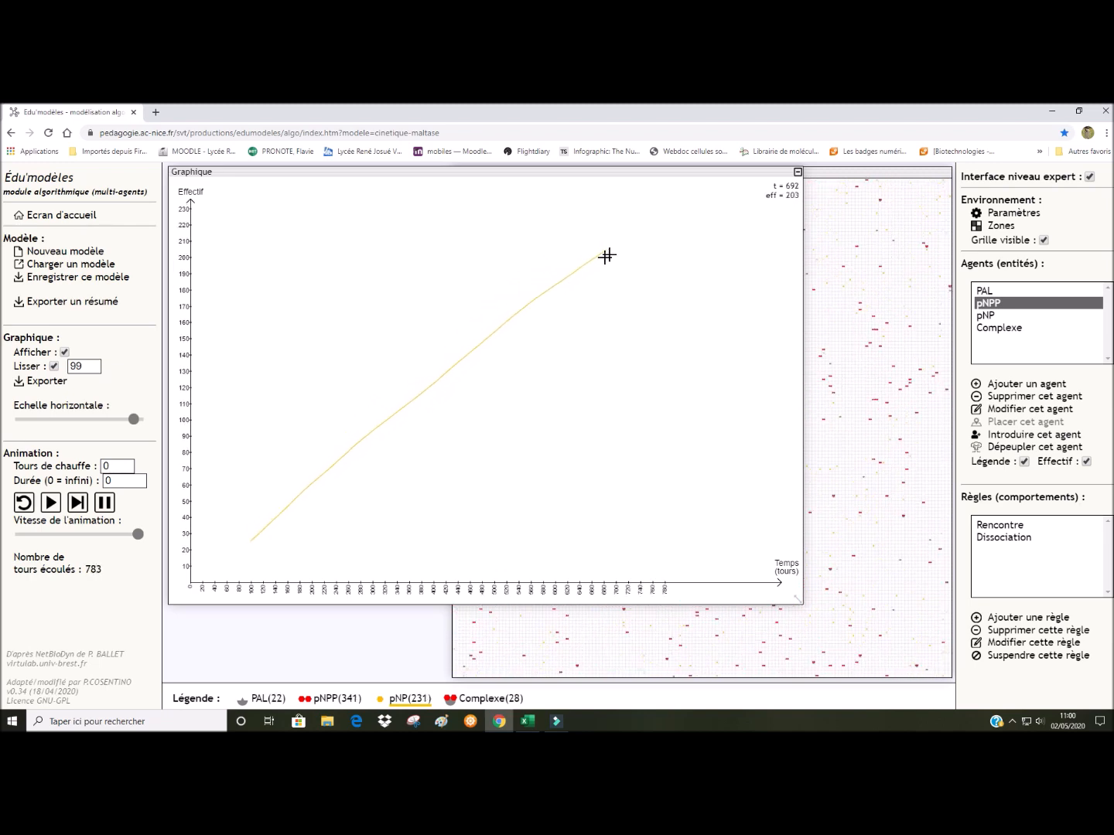
pyautogui.moveTo(133, 420); pyautogui.dragTo(130, 423)
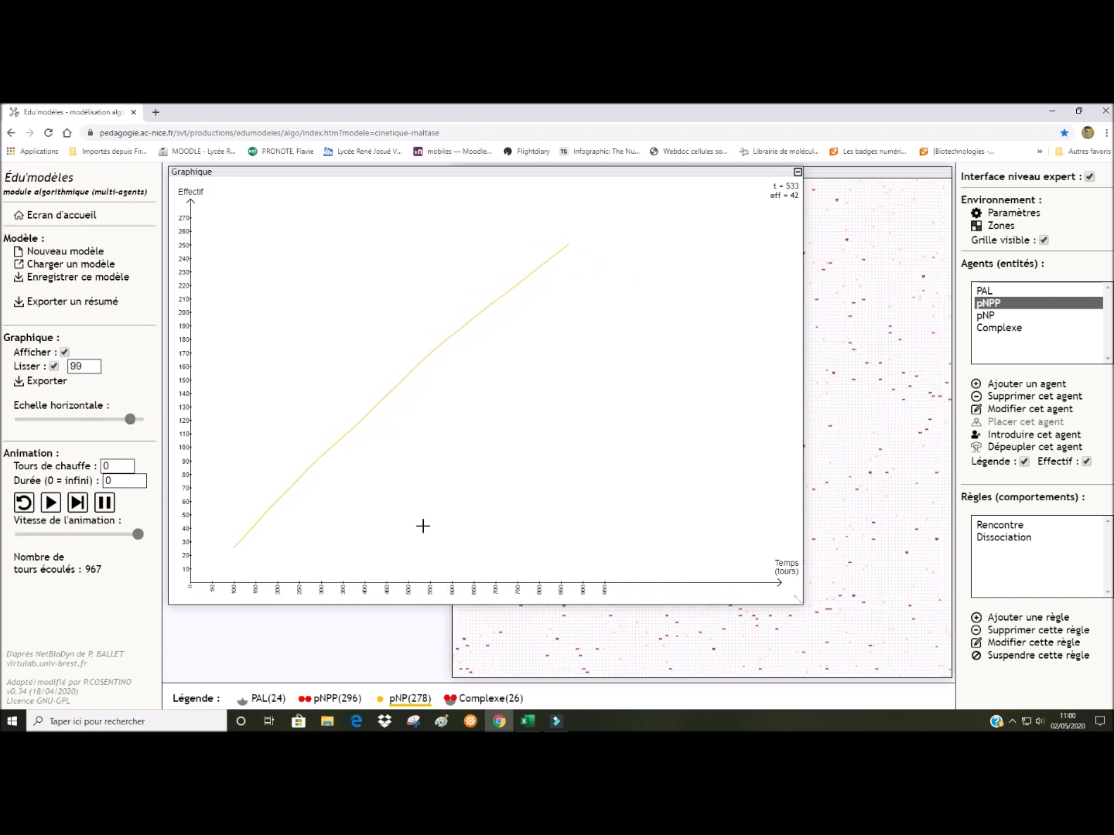
# Pause the simulation, readjust the time axis and draw a tangent to the start of the pNP curve up to about t = 690
pyautogui.moveTo(128, 420); pyautogui.dragTo(110, 420)
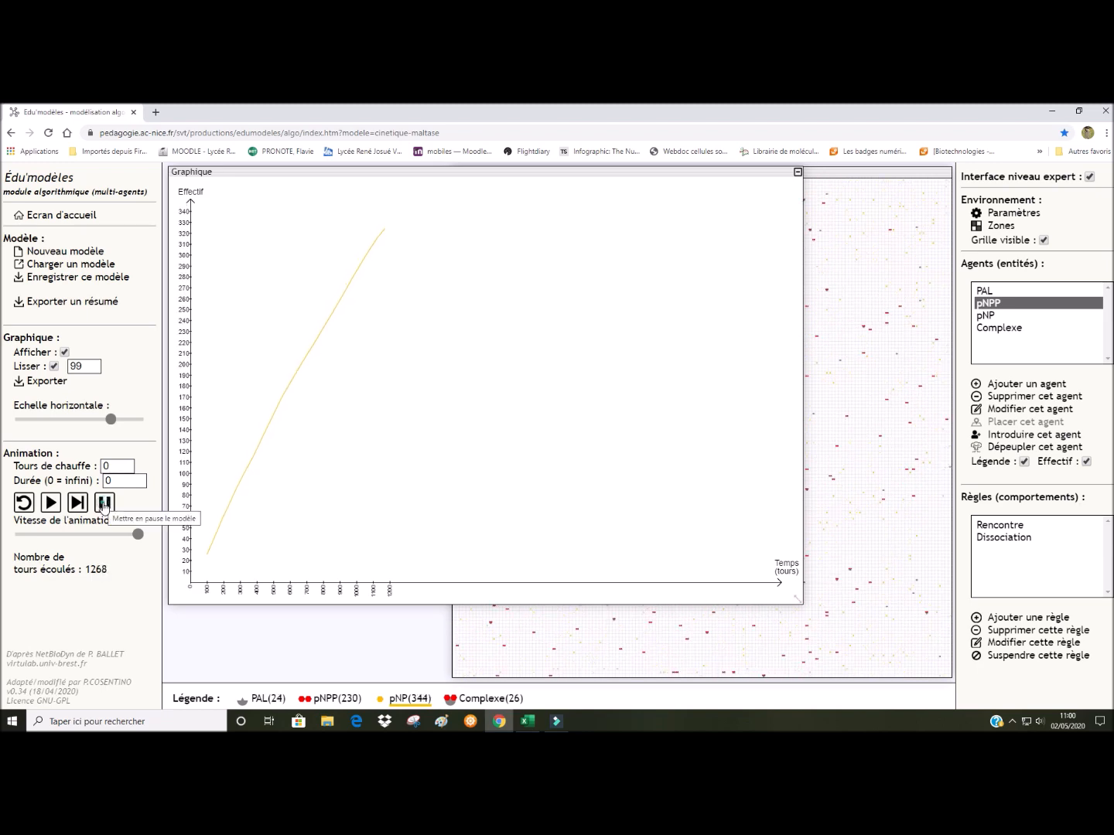
pyautogui.moveTo(111, 420); pyautogui.dragTo(129, 419)
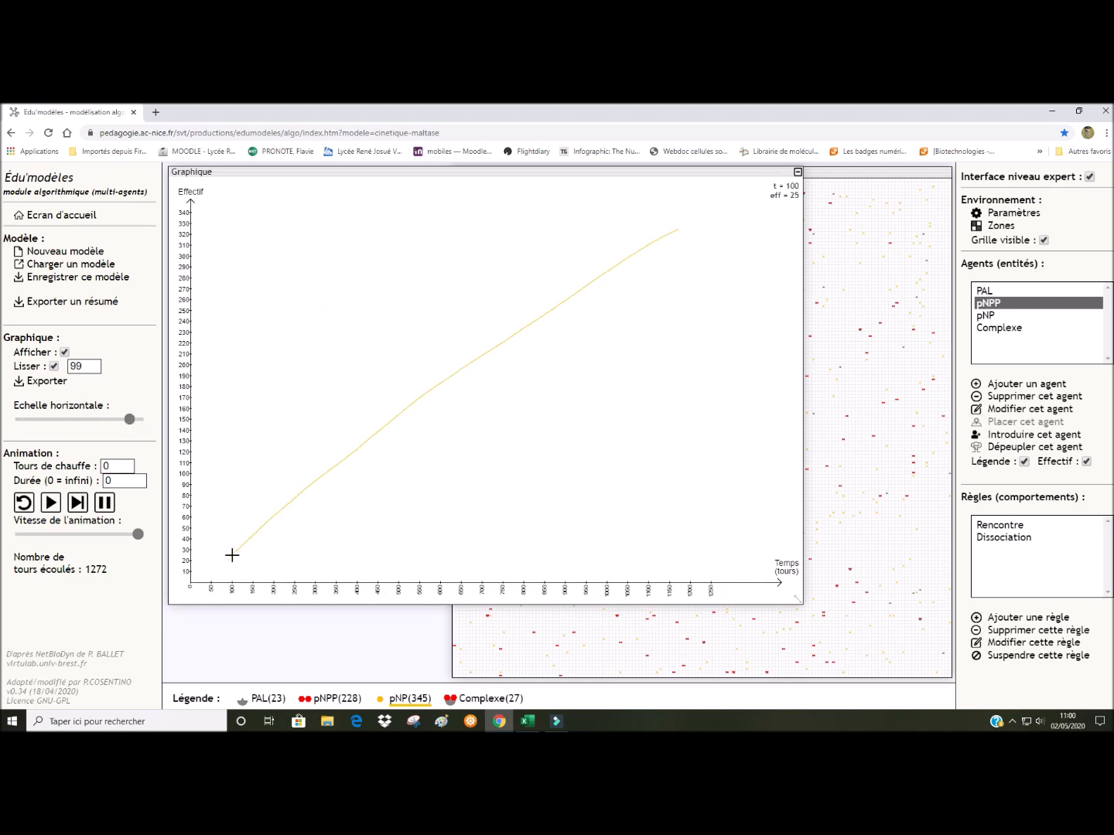
pyautogui.moveTo(244, 537); pyautogui.dragTo(478, 332)
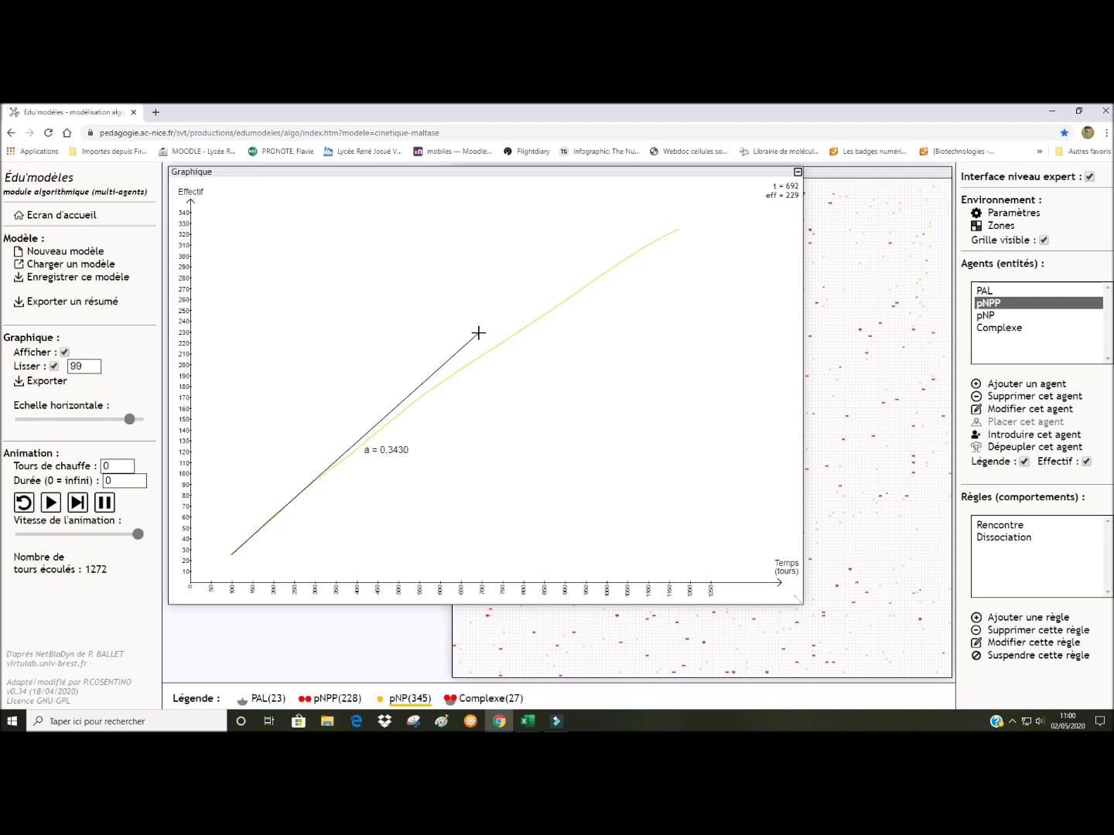
# Switch to the Excel workbook and enter 0,3430 as the vi value for the 600 concentration in cell E4
pyautogui.click(527, 721)
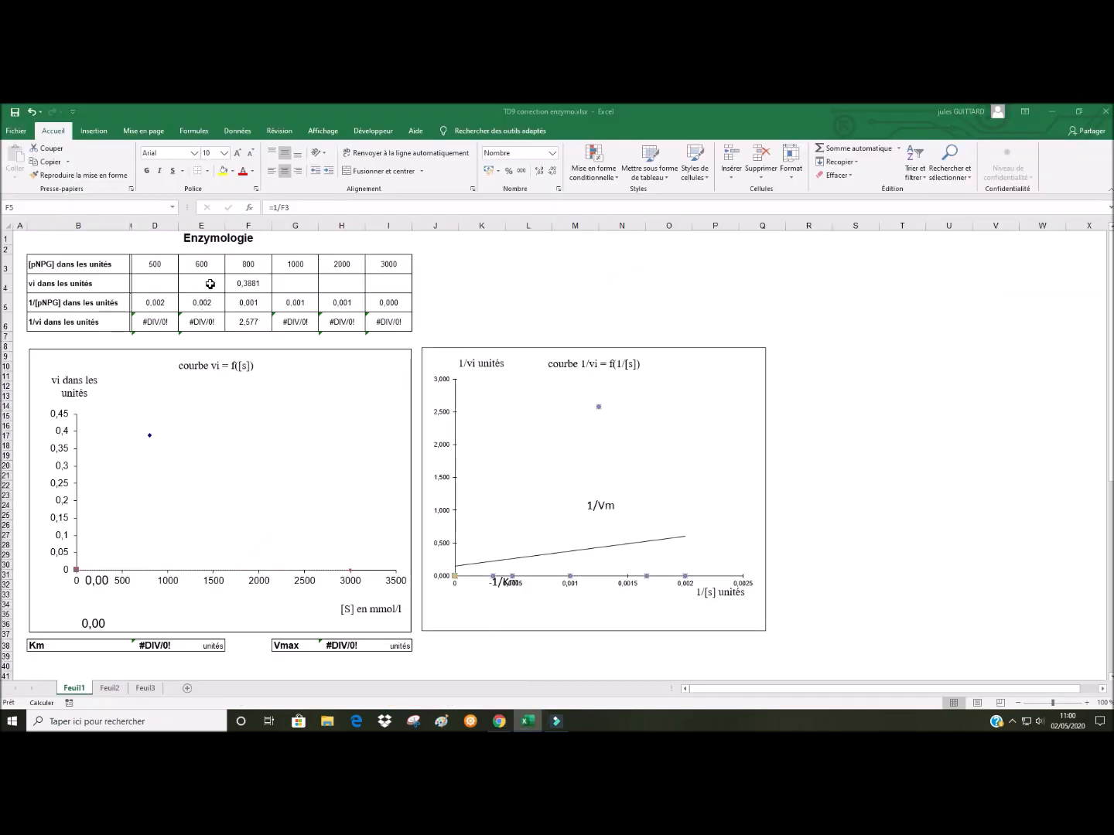
pyautogui.click(211, 284)
pyautogui.write('0,3430')
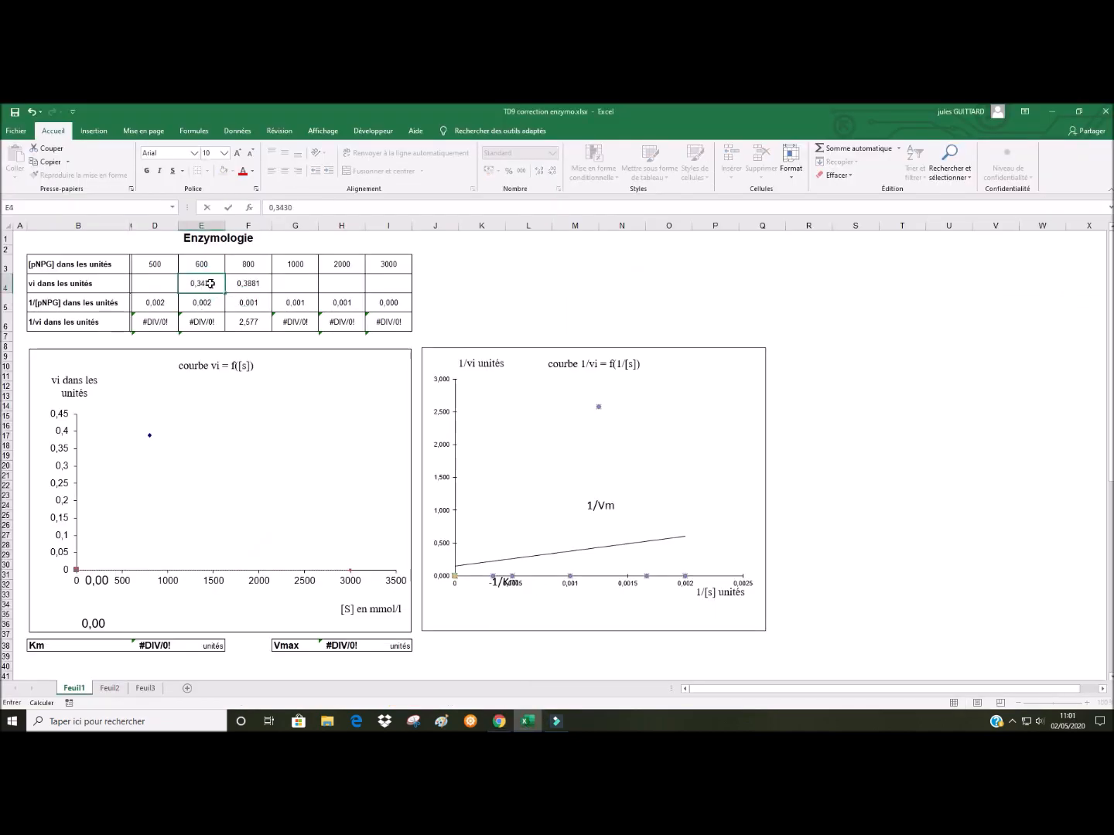
pyautogui.press('Return')
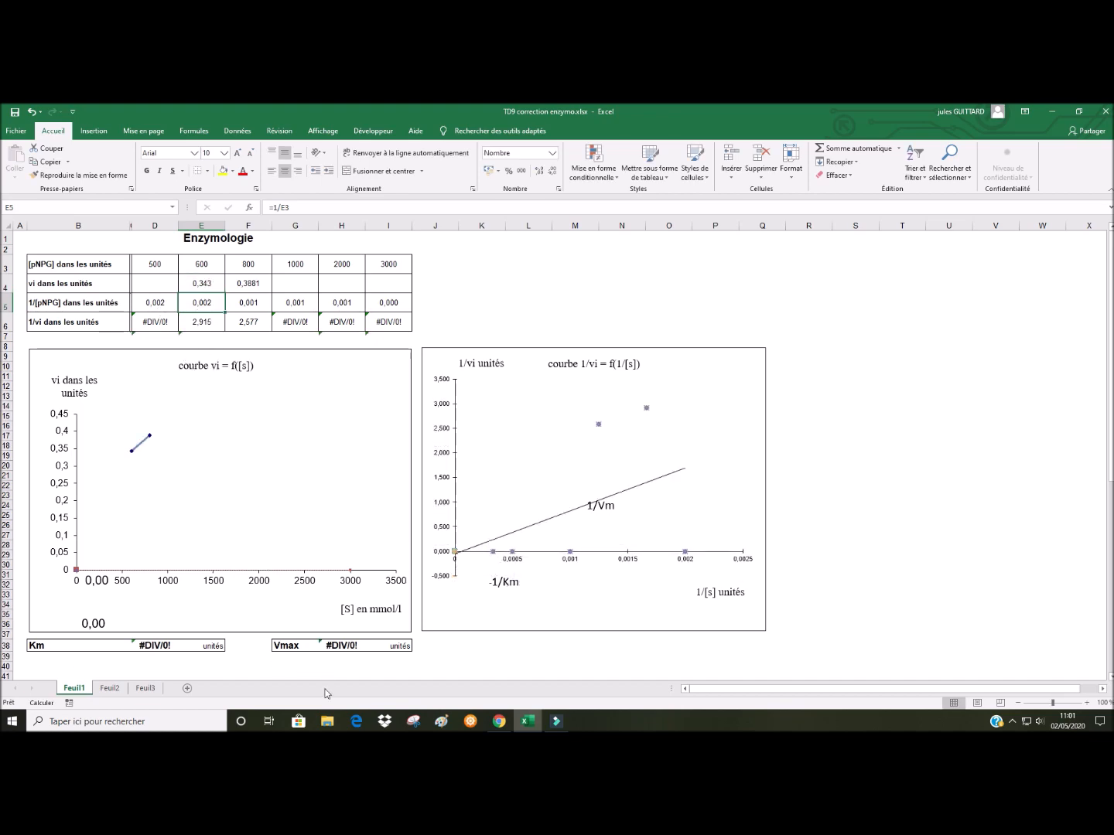
# Return to Édu'modèles in Chrome and set the pNPP agent's starting number to 500, applying the change
pyautogui.click(499, 720)
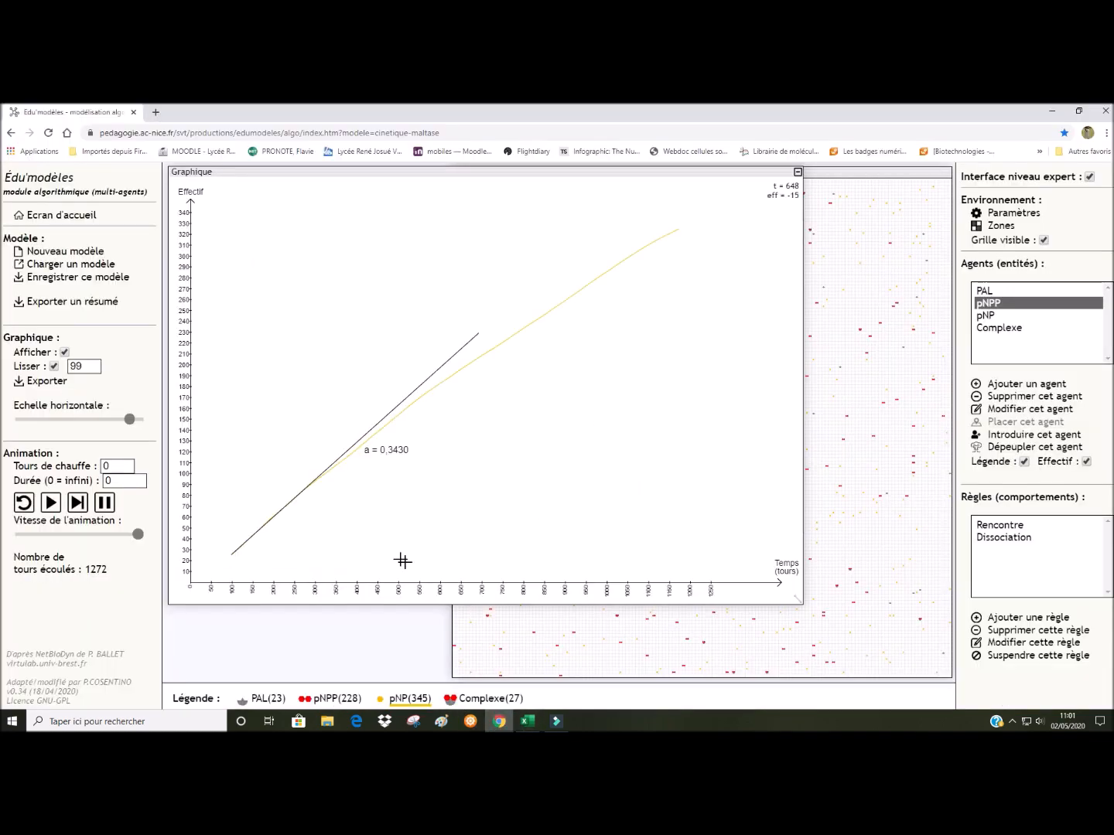
pyautogui.doubleClick(988, 304)
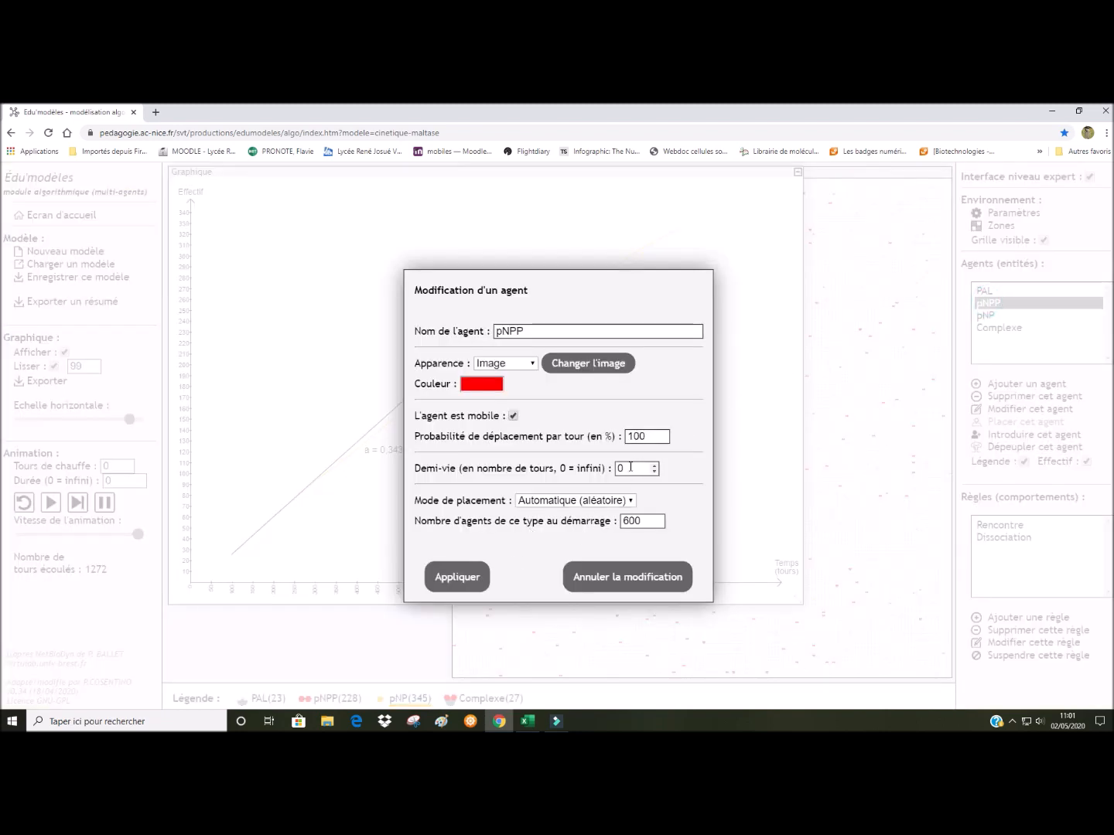
pyautogui.moveTo(638, 518); pyautogui.dragTo(617, 524)
pyautogui.write('500')
pyautogui.click(468, 578)
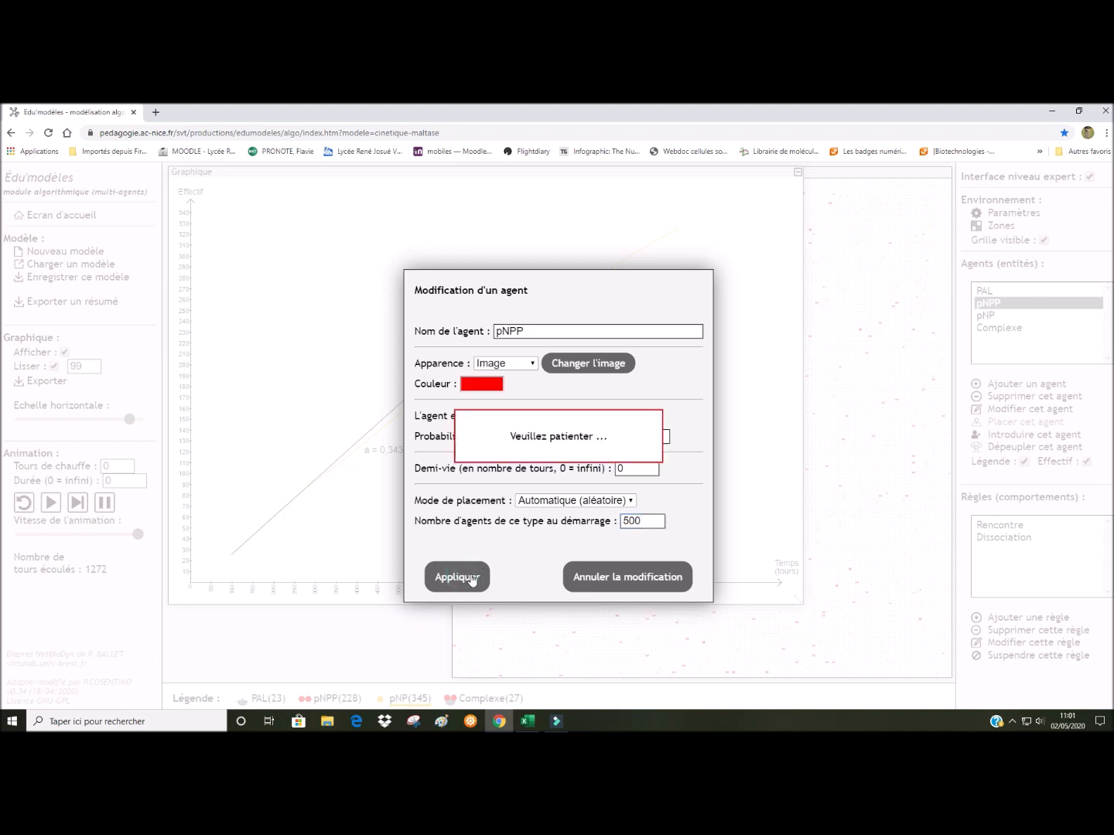
# Run the simulation with 500 pNPP agents and stretch the graph's horizontal scale to spread out the pNP curve
pyautogui.click(53, 509)
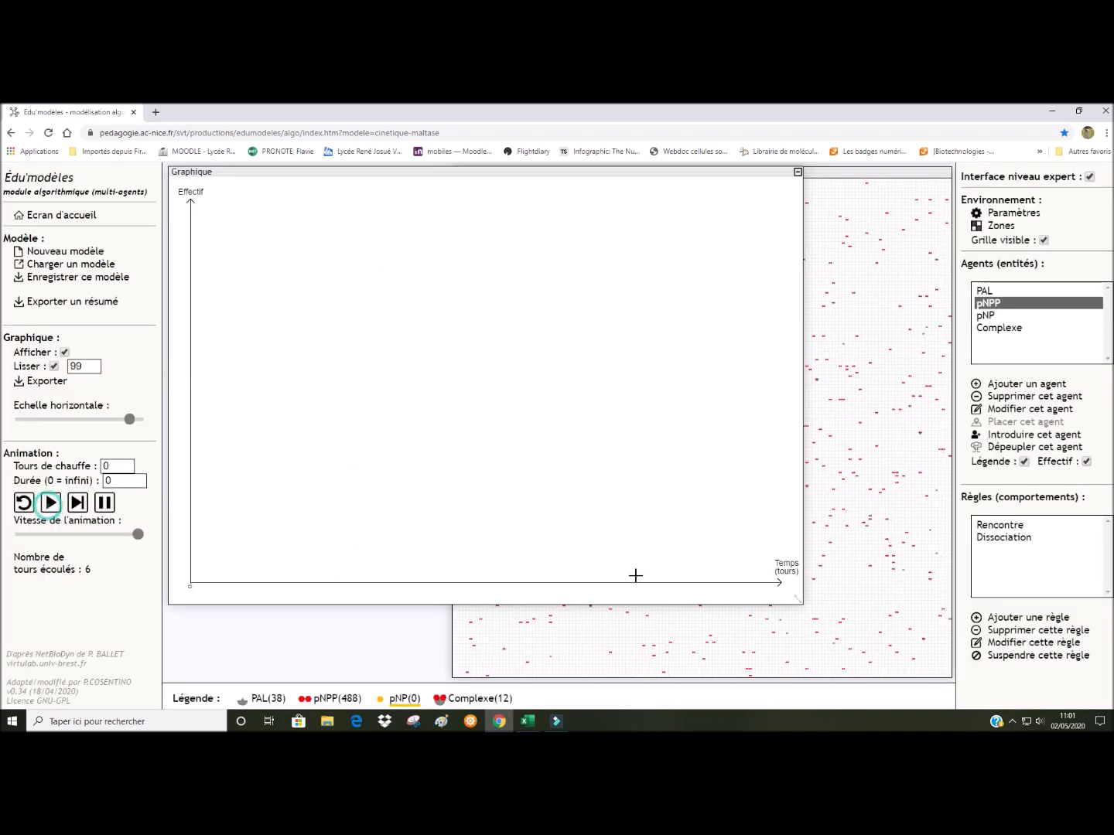
pyautogui.moveTo(800, 603); pyautogui.dragTo(488, 498)
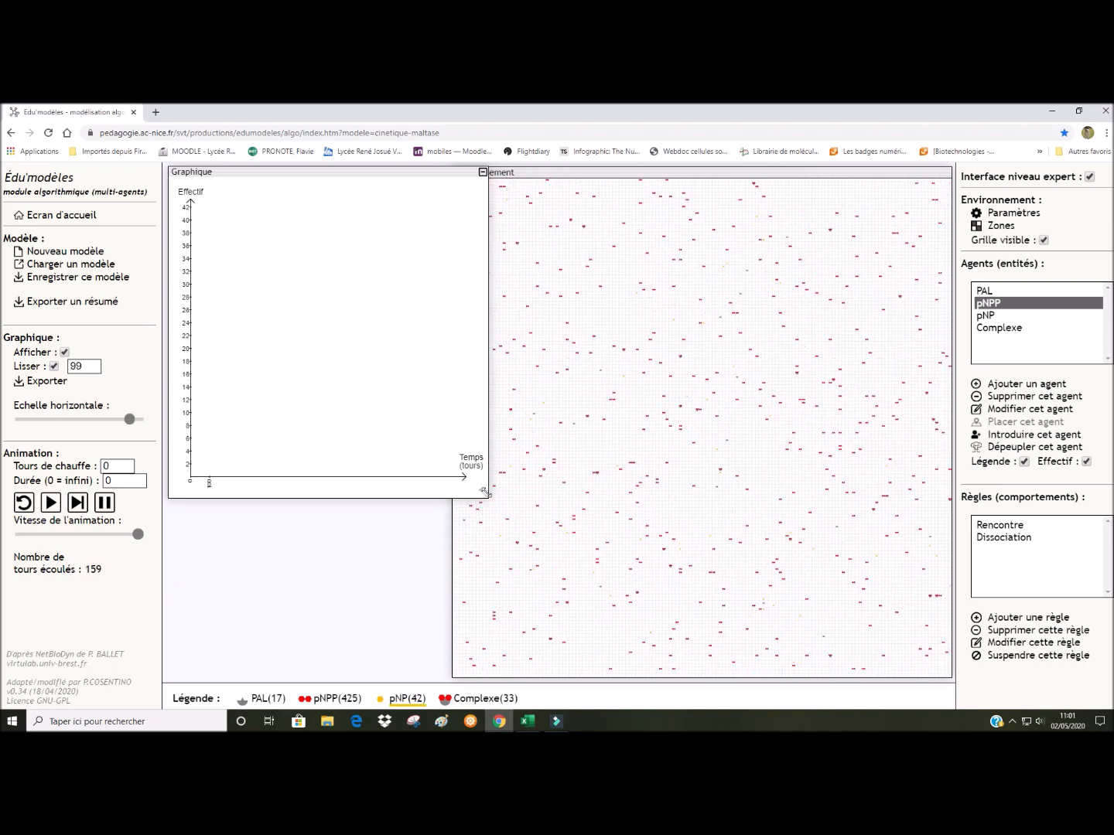
pyautogui.moveTo(485, 494); pyautogui.dragTo(802, 603)
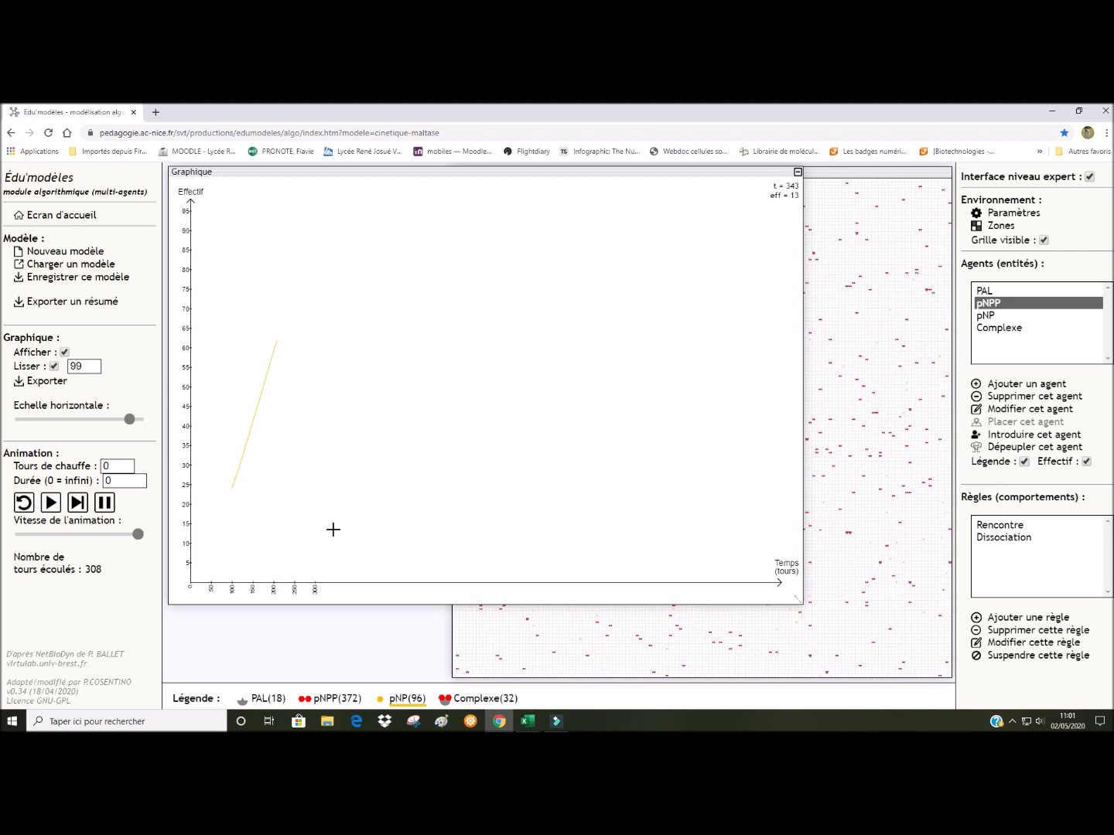
pyautogui.moveTo(129, 419); pyautogui.dragTo(134, 418)
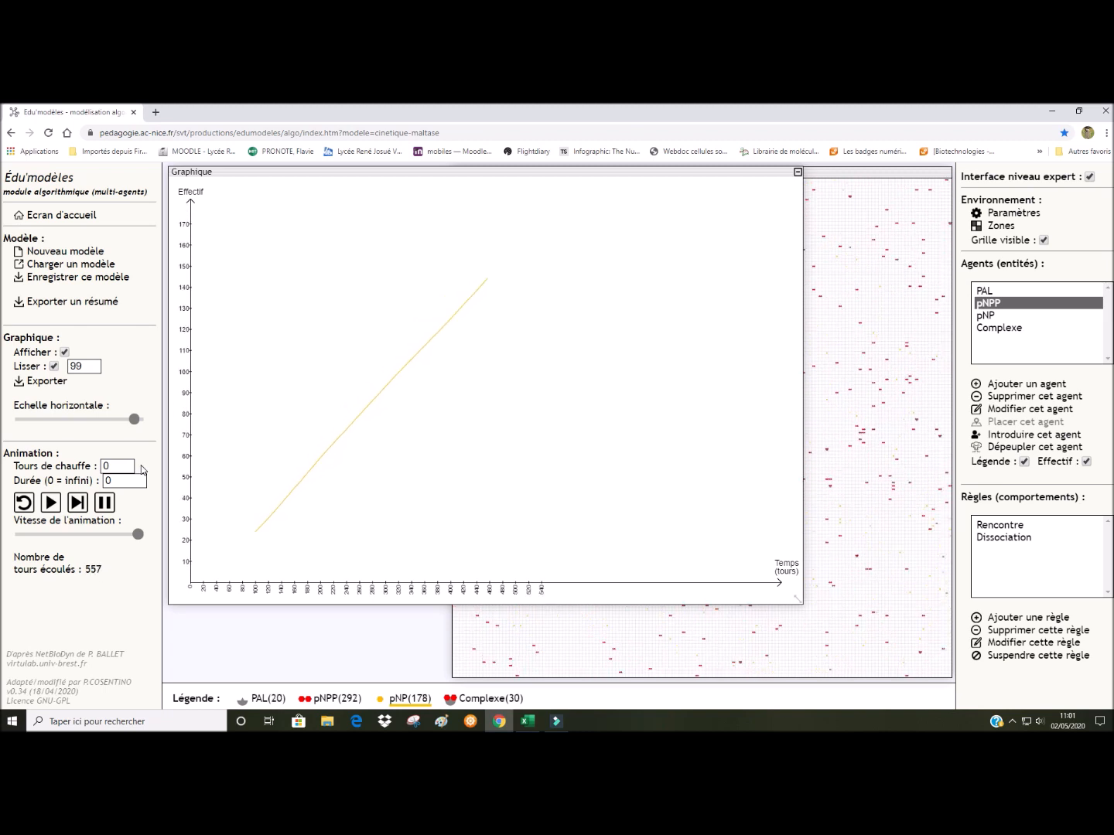
# Compress the time axis slightly, pause the simulation and draw a tangent from the start of the pNP curve to about t = 850
pyautogui.moveTo(133, 422)
pyautogui.mouseDown()
pyautogui.moveTo(112, 425)
pyautogui.moveTo(139, 423)
pyautogui.moveTo(132, 430)
pyautogui.mouseUp()
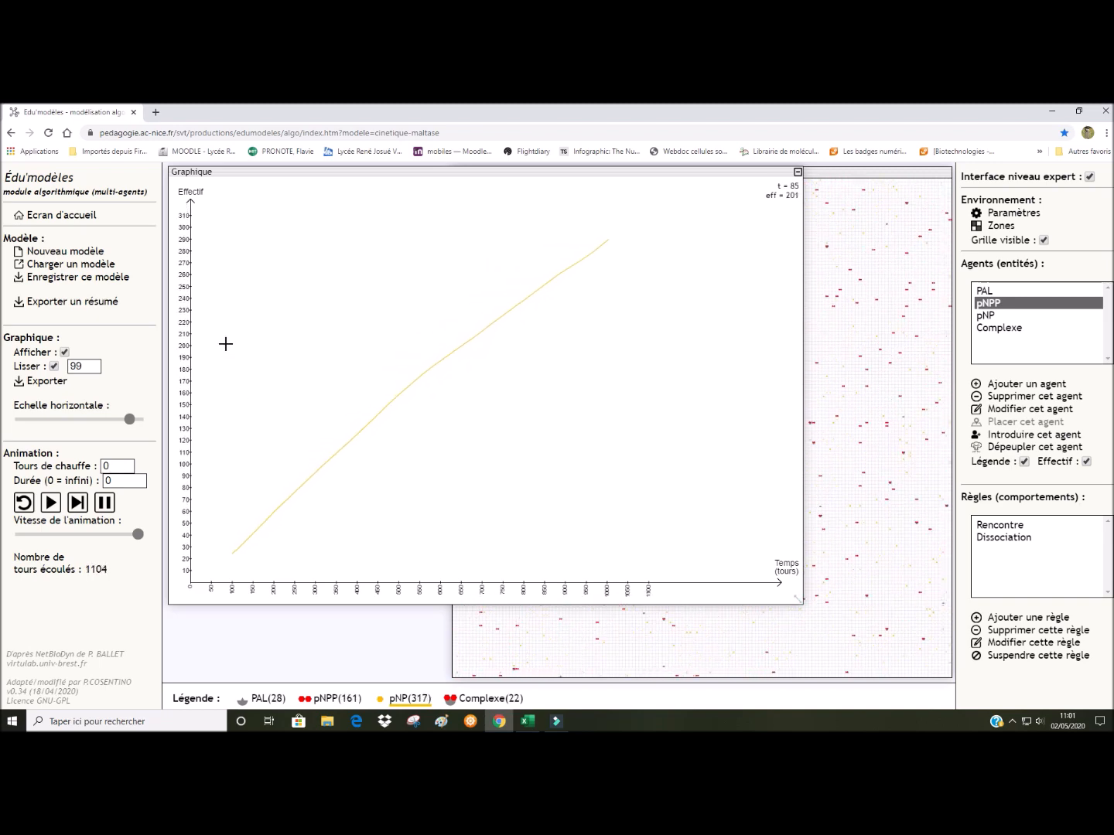
pyautogui.click(104, 503)
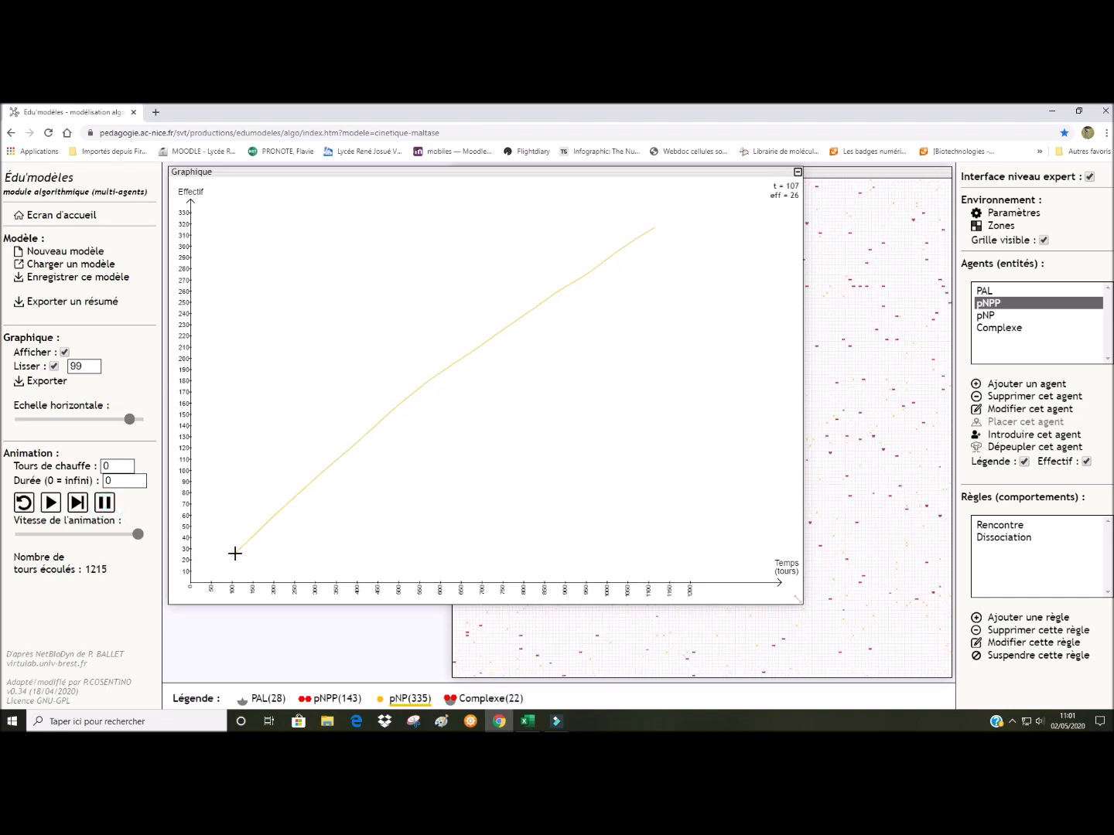
pyautogui.moveTo(233, 555); pyautogui.dragTo(543, 275)
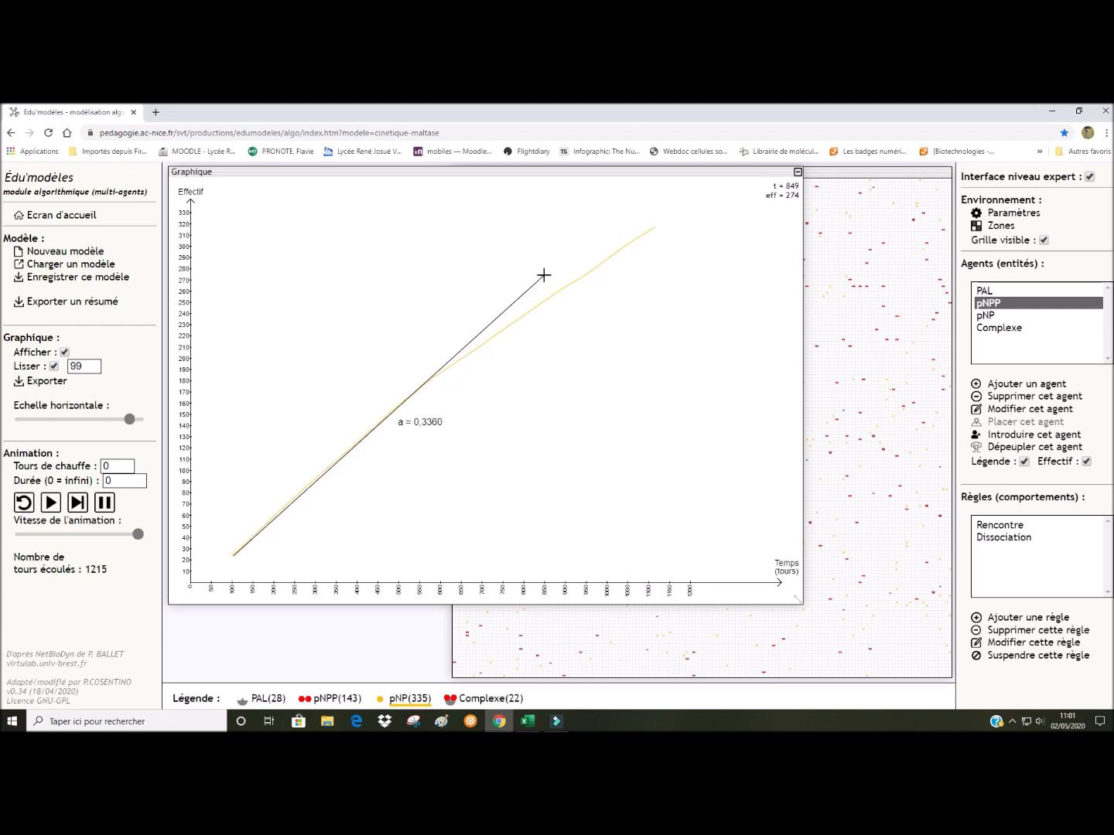
# Switch to the Excel workbook and enter 0,3360 as the vi value for the 500 concentration in cell D4
pyautogui.click(535, 723)
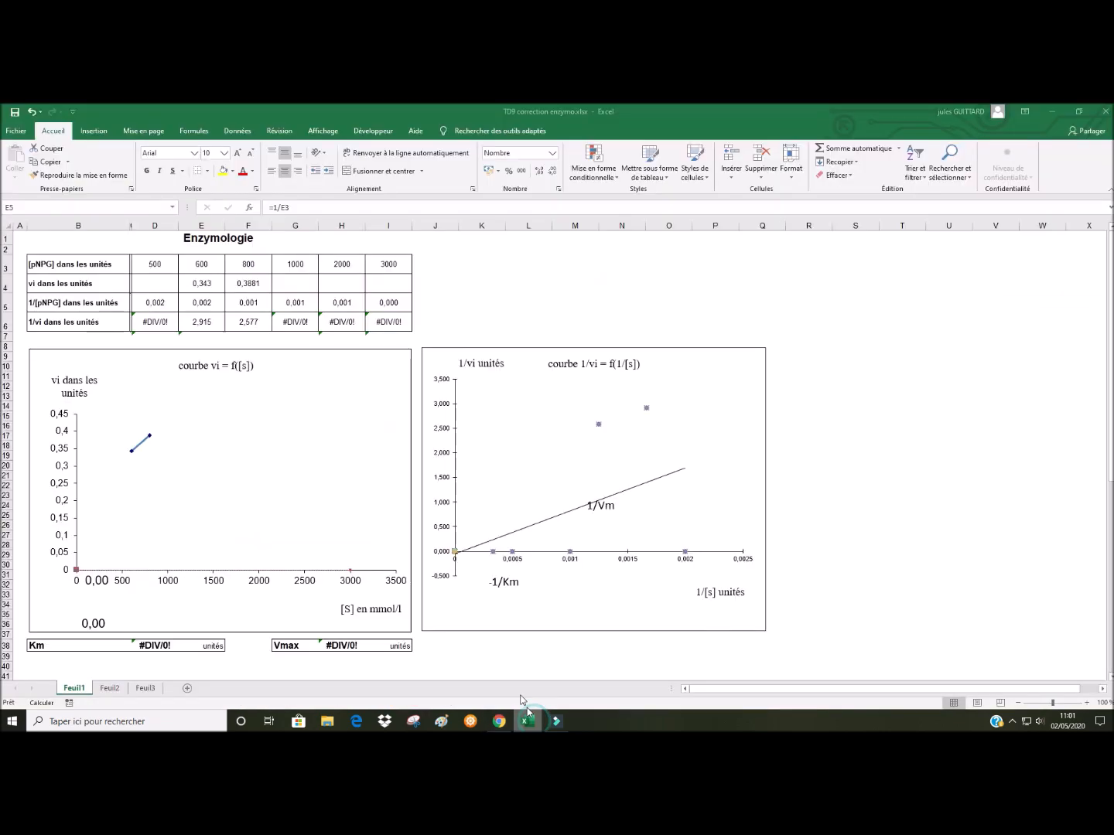
pyautogui.click(157, 286)
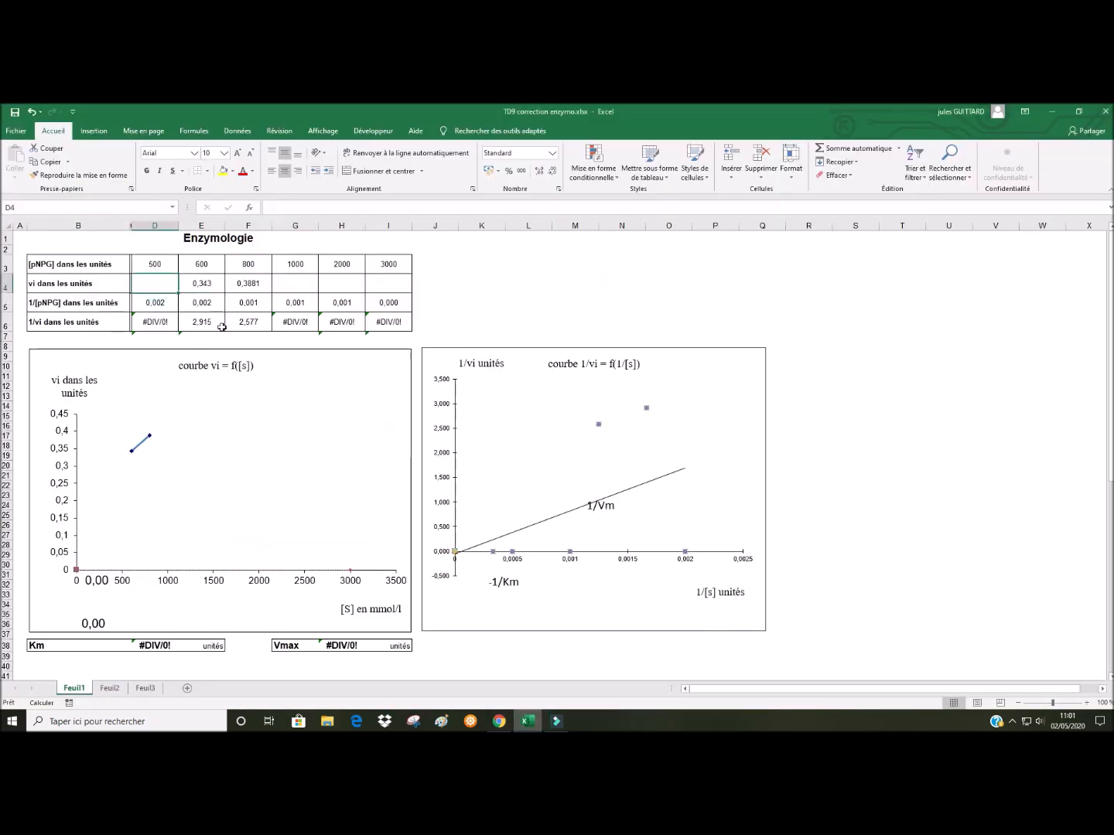
pyautogui.write('0,')
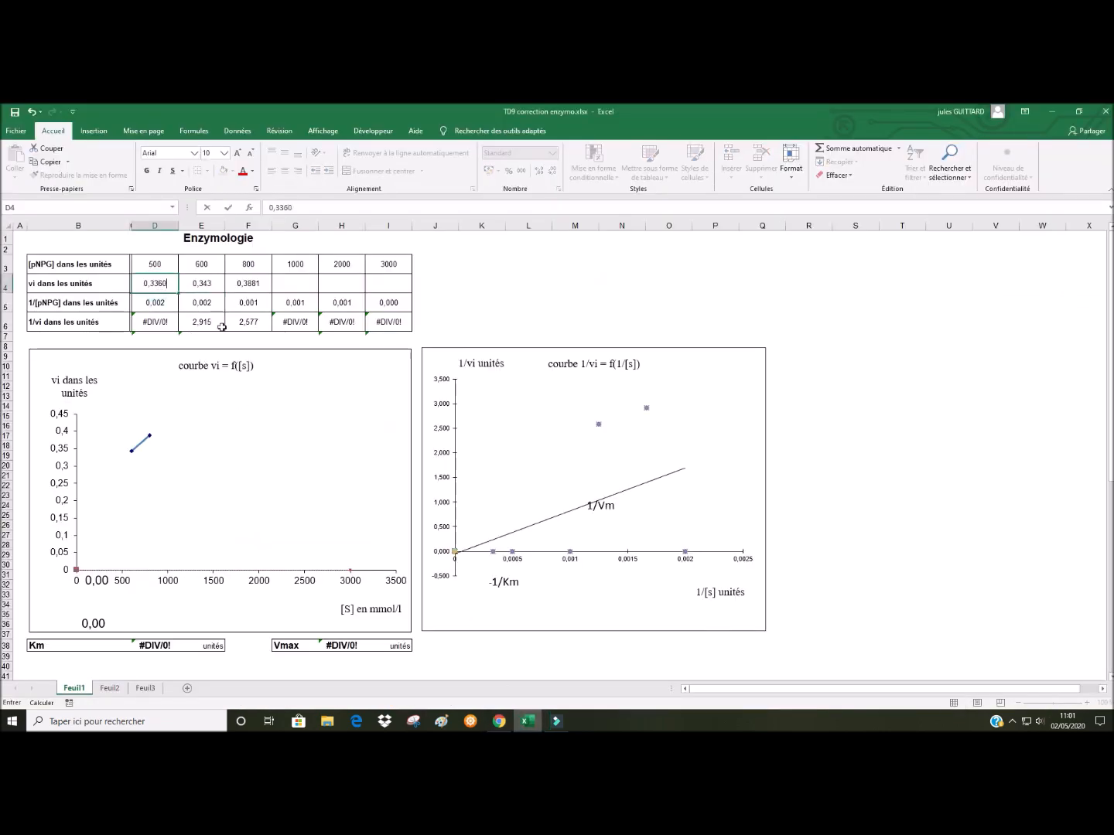
pyautogui.write('3360')
pyautogui.press('Return')
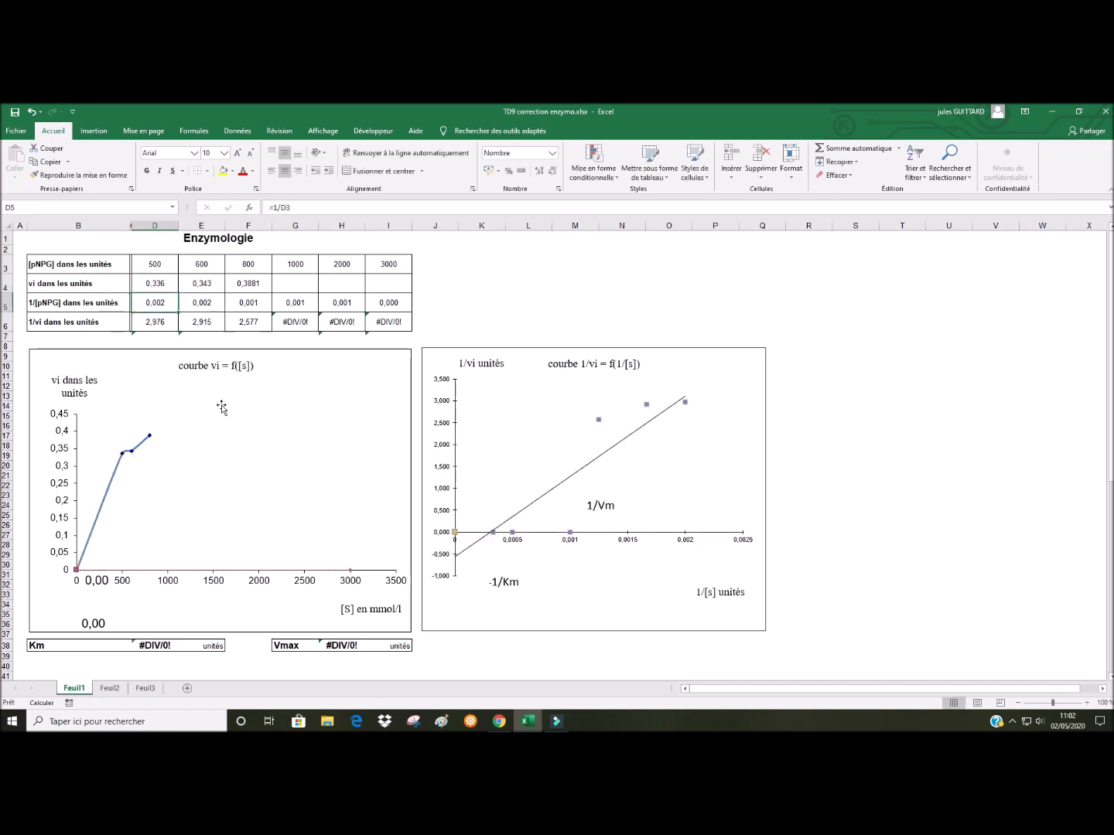
# Try 0,35 as the vi value for the 600 concentration in cell E4, and undo that entry
pyautogui.click(202, 286)
pyautogui.write('0,')
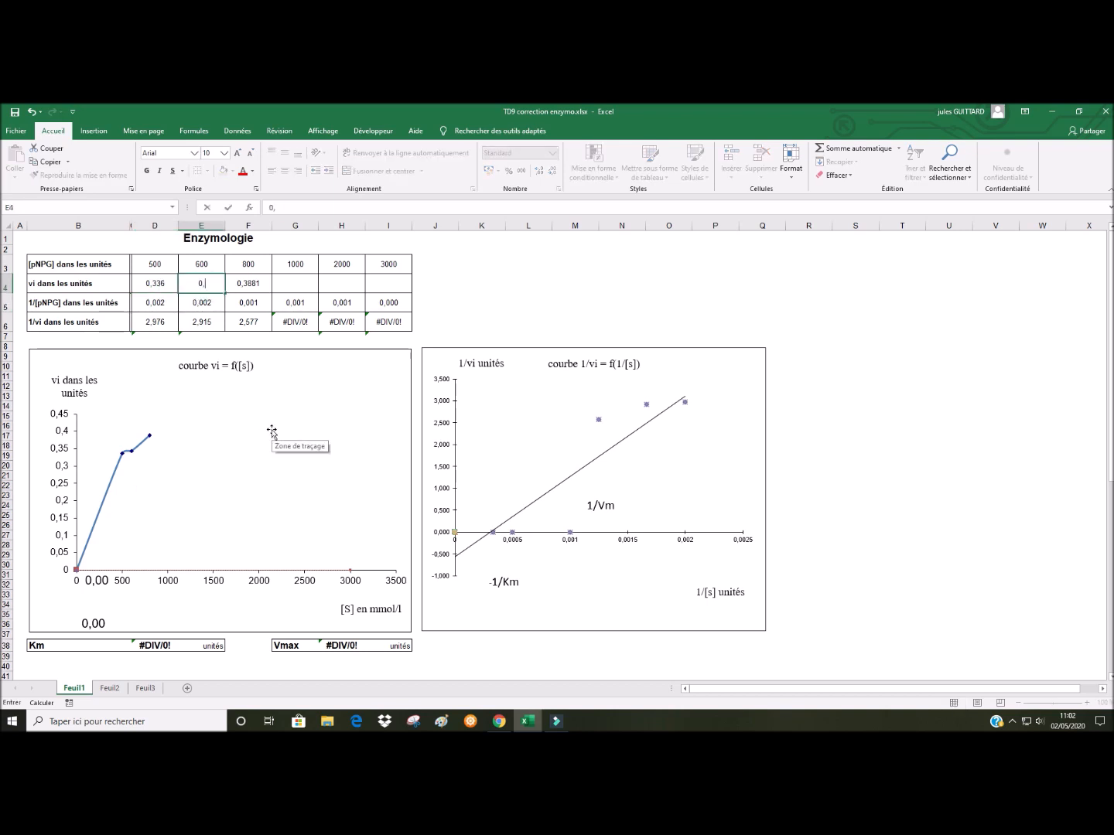
pyautogui.press('Return')
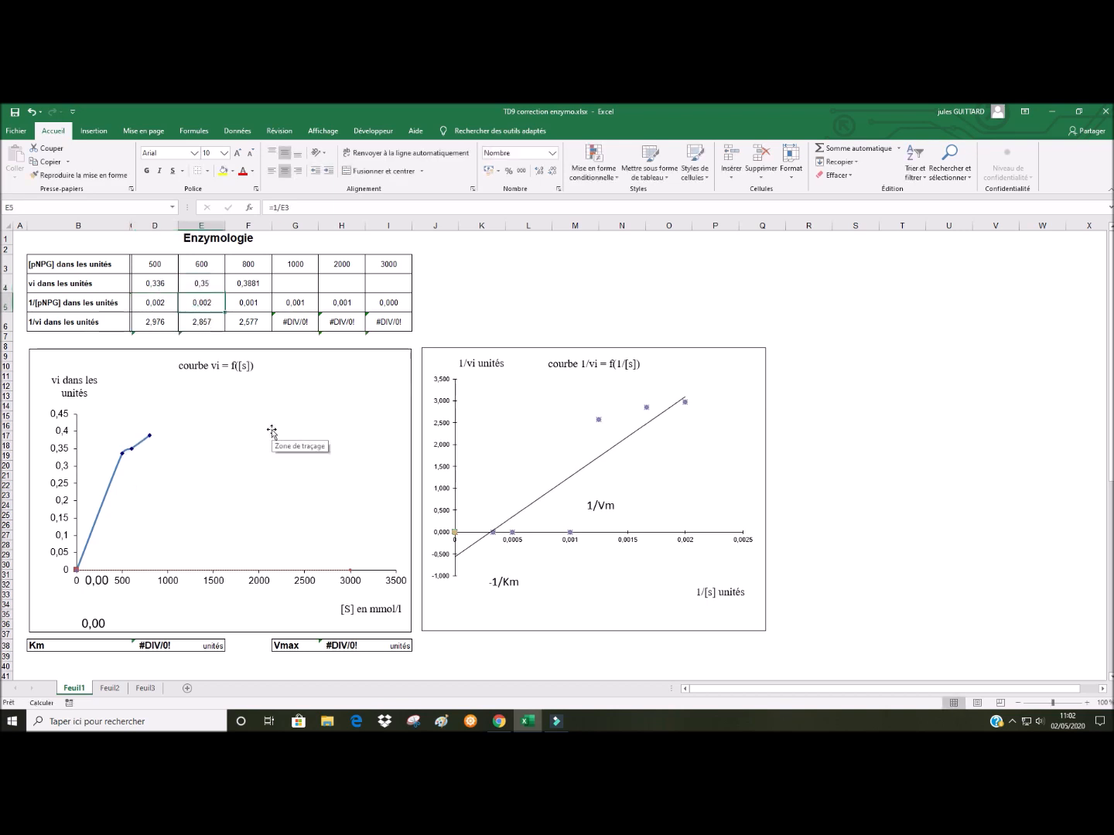
pyautogui.click(34, 113)
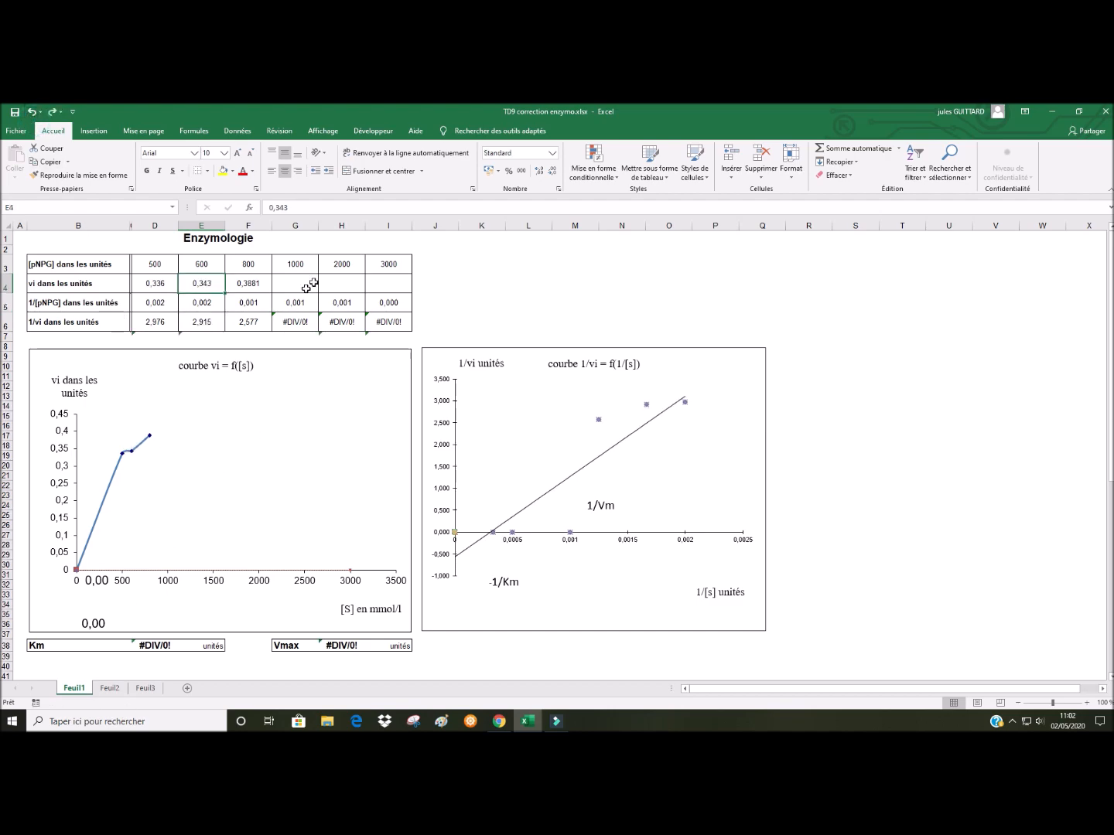
# Return to Édu'modèles in Chrome and set the pNPP agent's starting number to 1000, applying the change
pyautogui.click(498, 721)
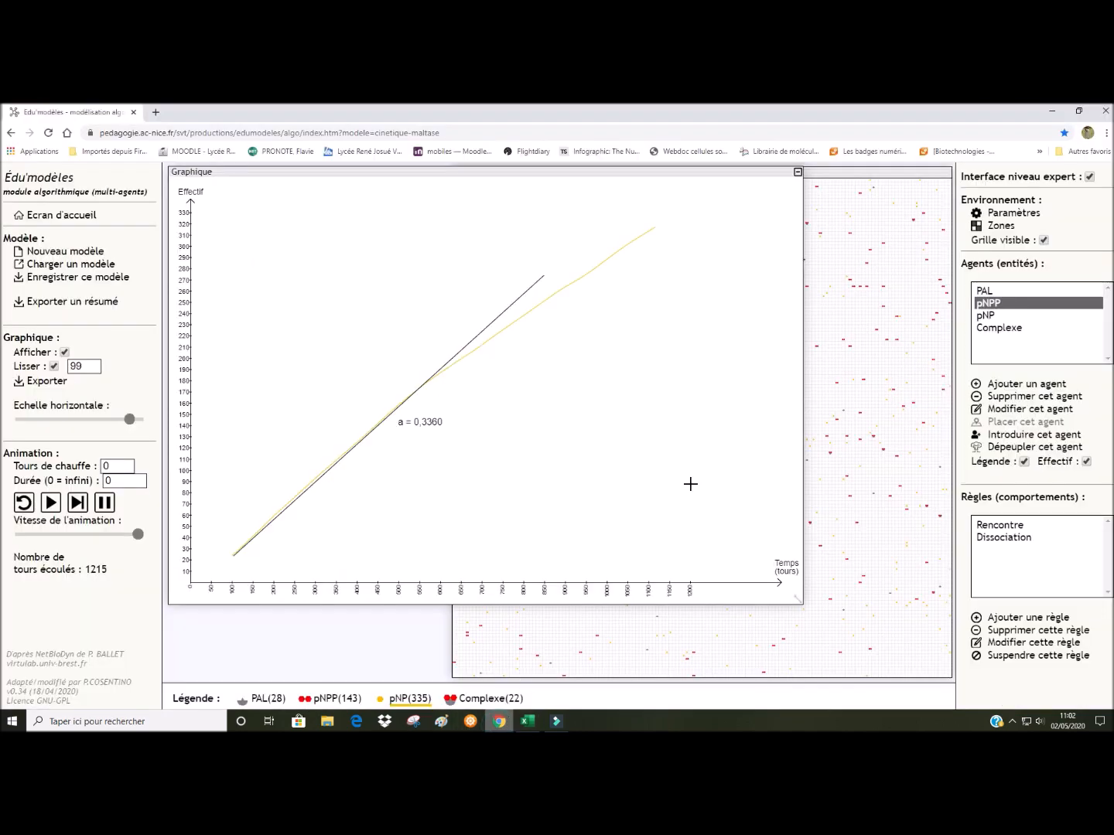
pyautogui.doubleClick(995, 307)
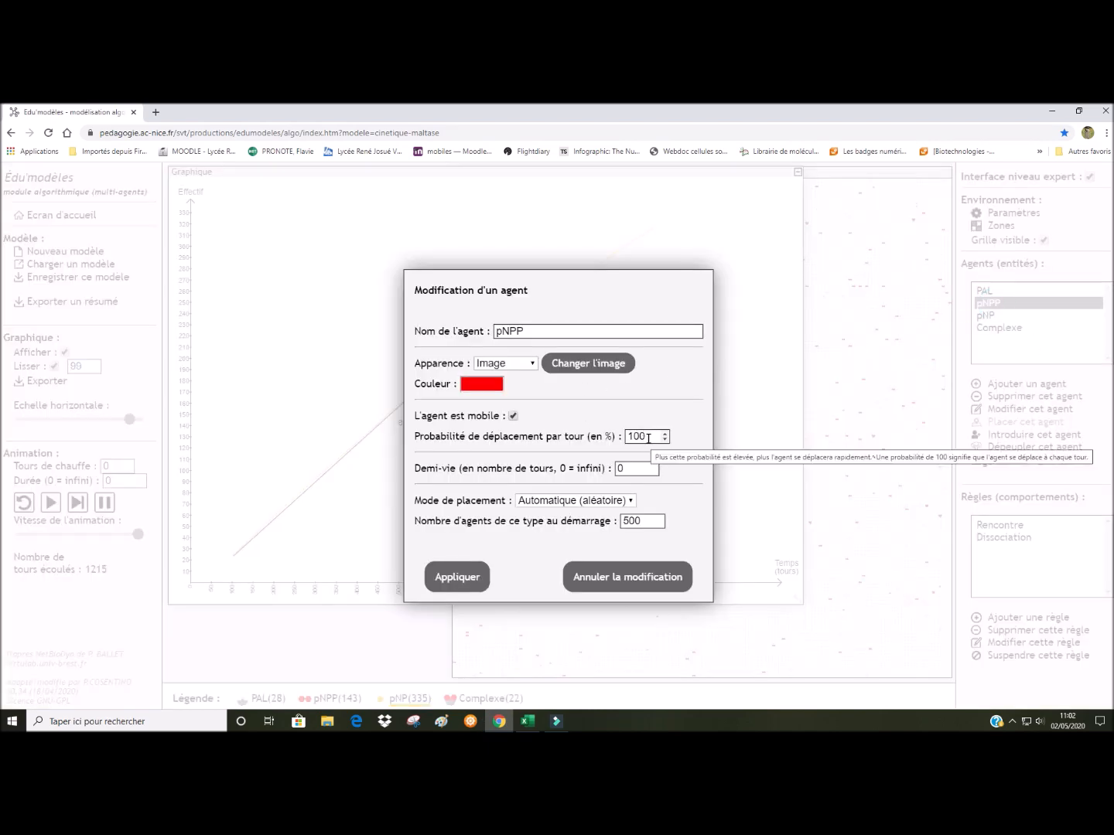
pyautogui.moveTo(640, 525); pyautogui.dragTo(617, 524)
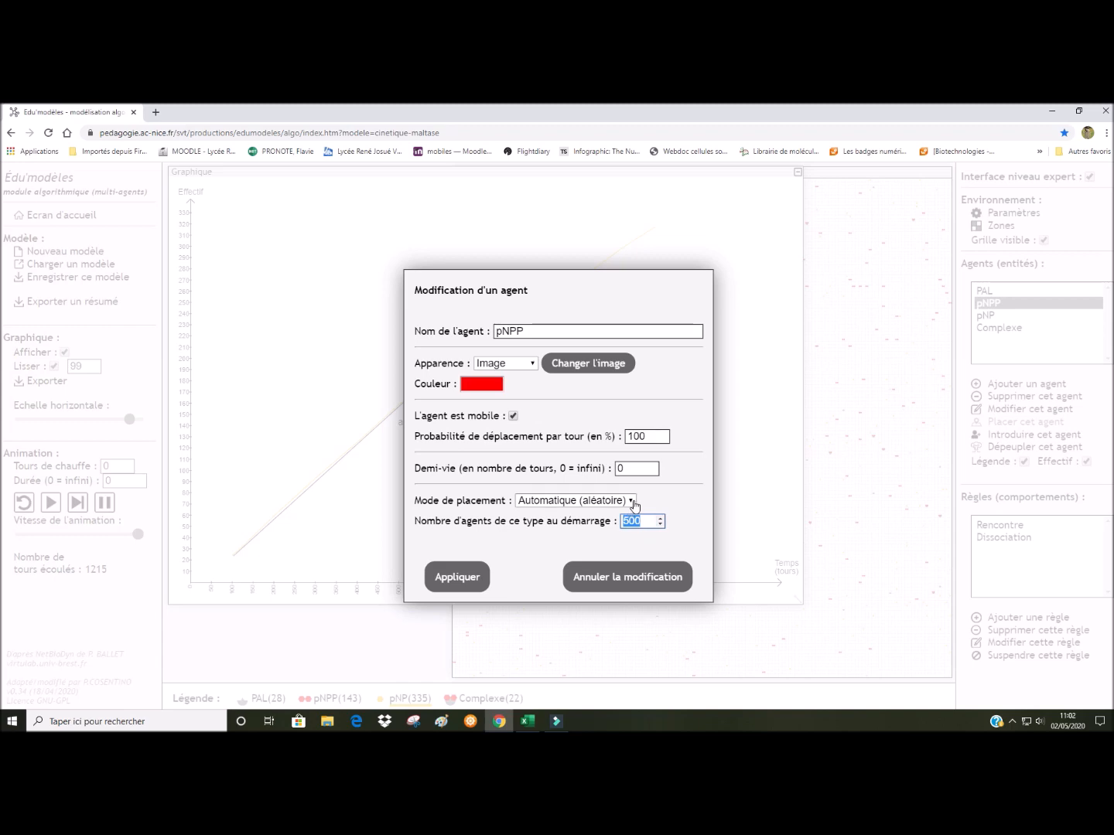
pyautogui.click(454, 587)
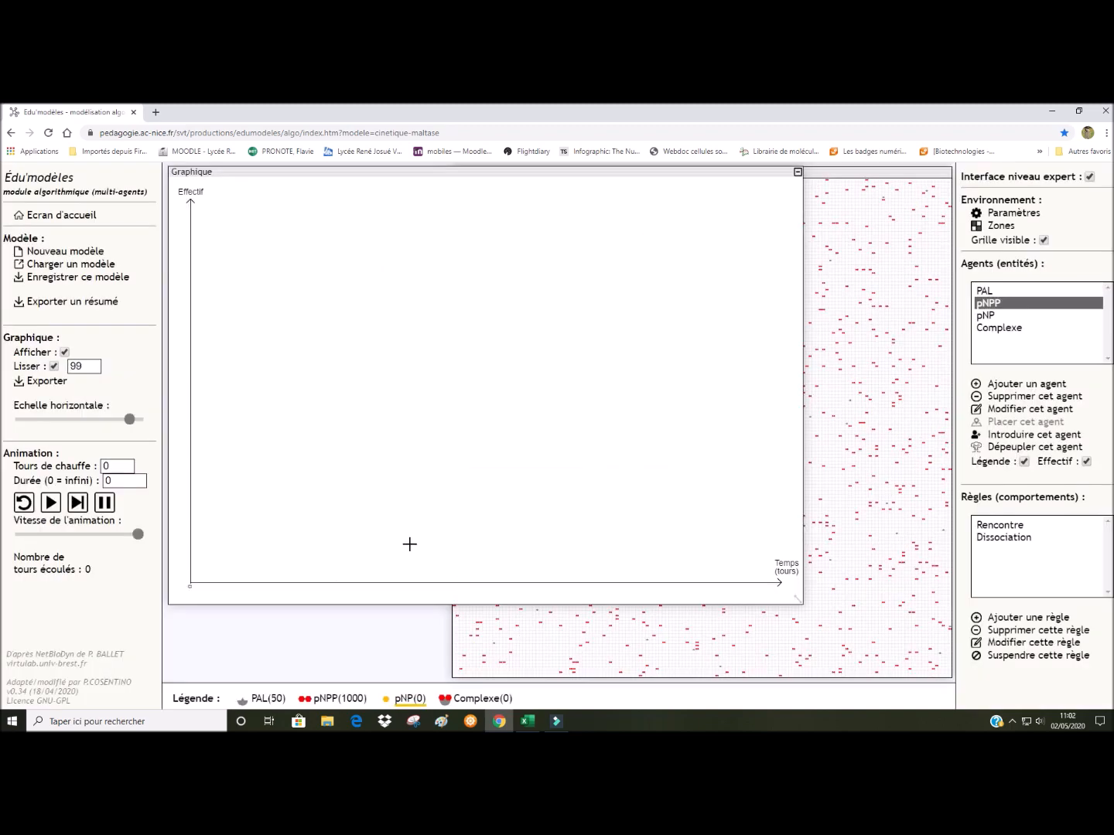
# Run the simulation on a stretched time axis, pause it and draw a tangent along the pNP curve to about t = 575
pyautogui.click(60, 505)
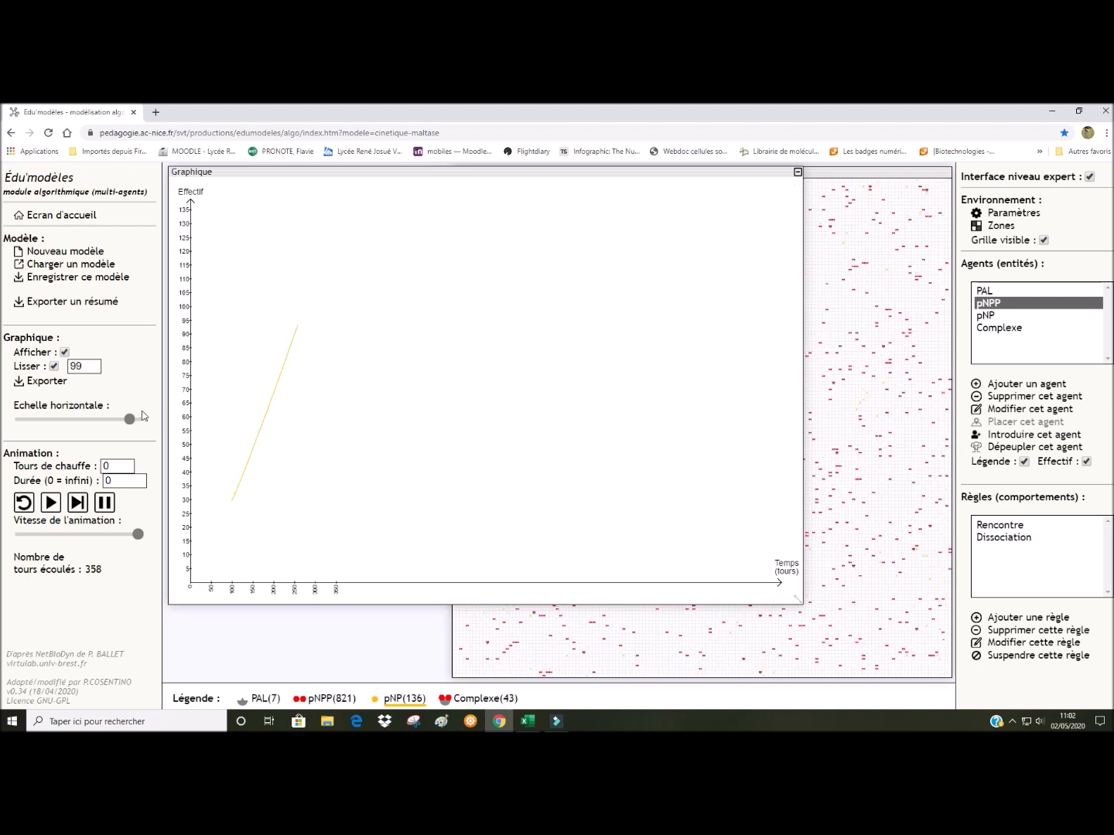
pyautogui.moveTo(129, 419); pyautogui.dragTo(136, 424)
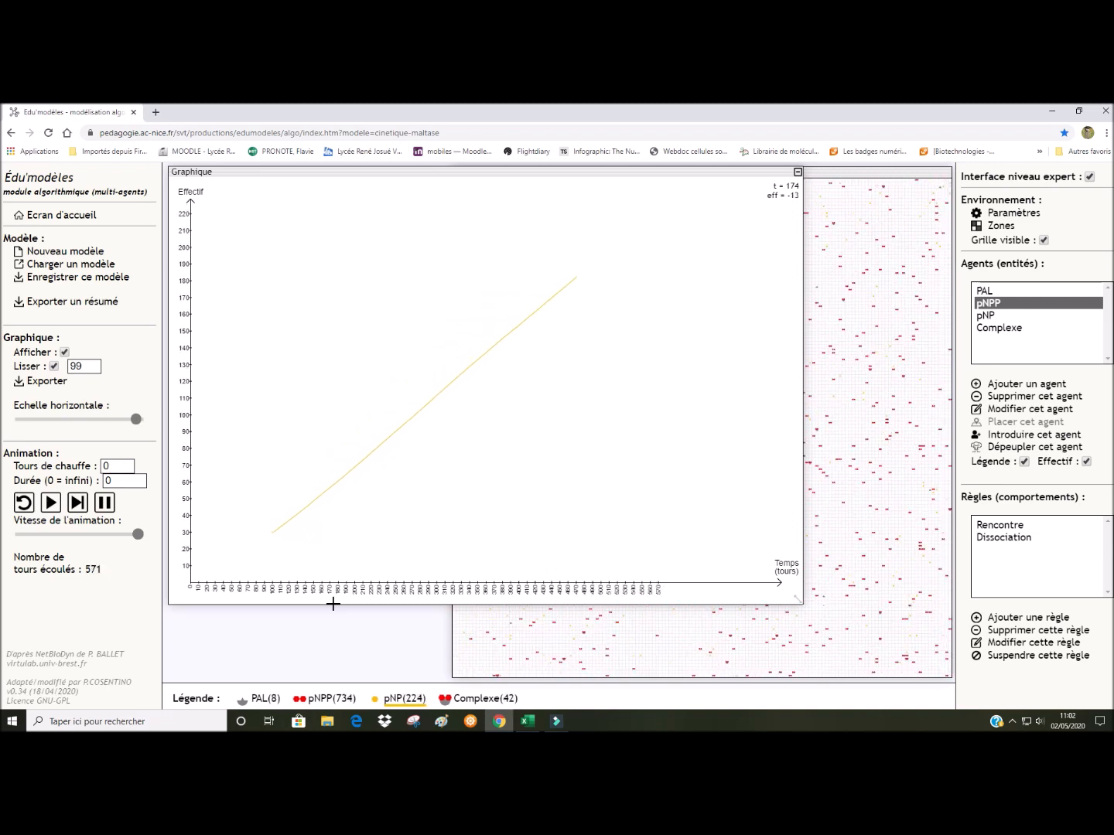
pyautogui.click(106, 503)
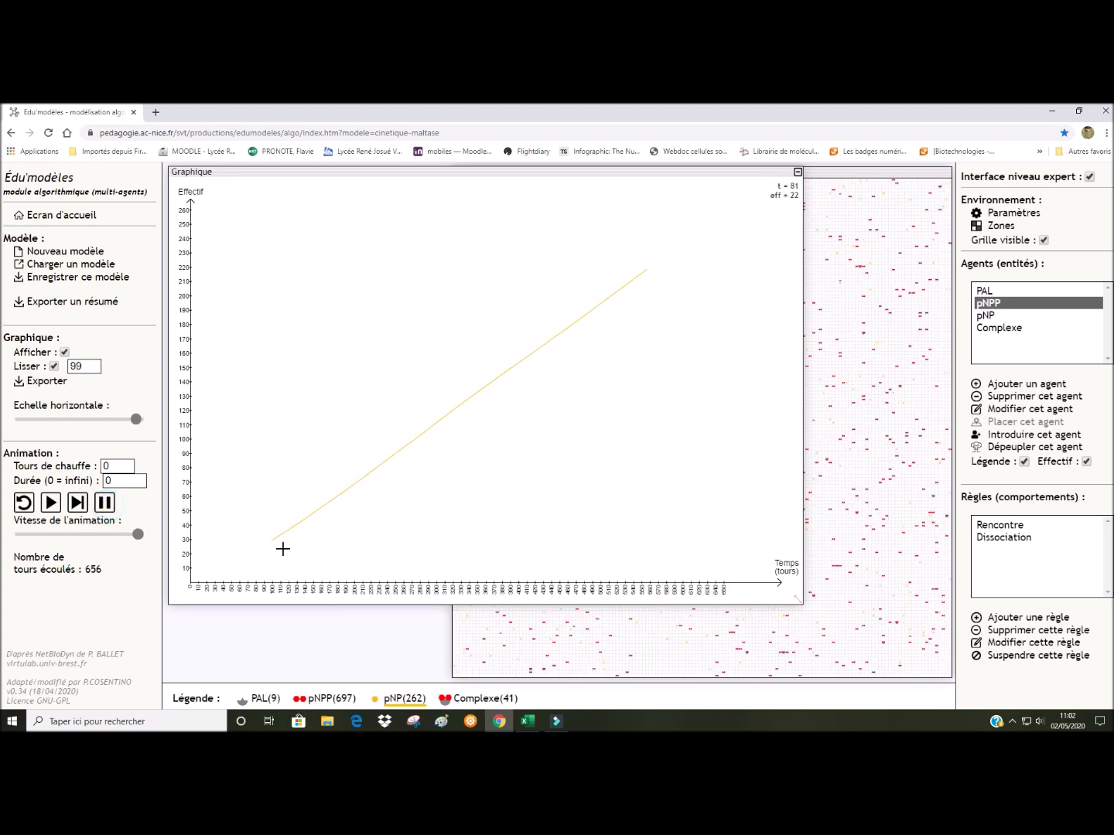
pyautogui.moveTo(274, 539); pyautogui.dragTo(661, 259)
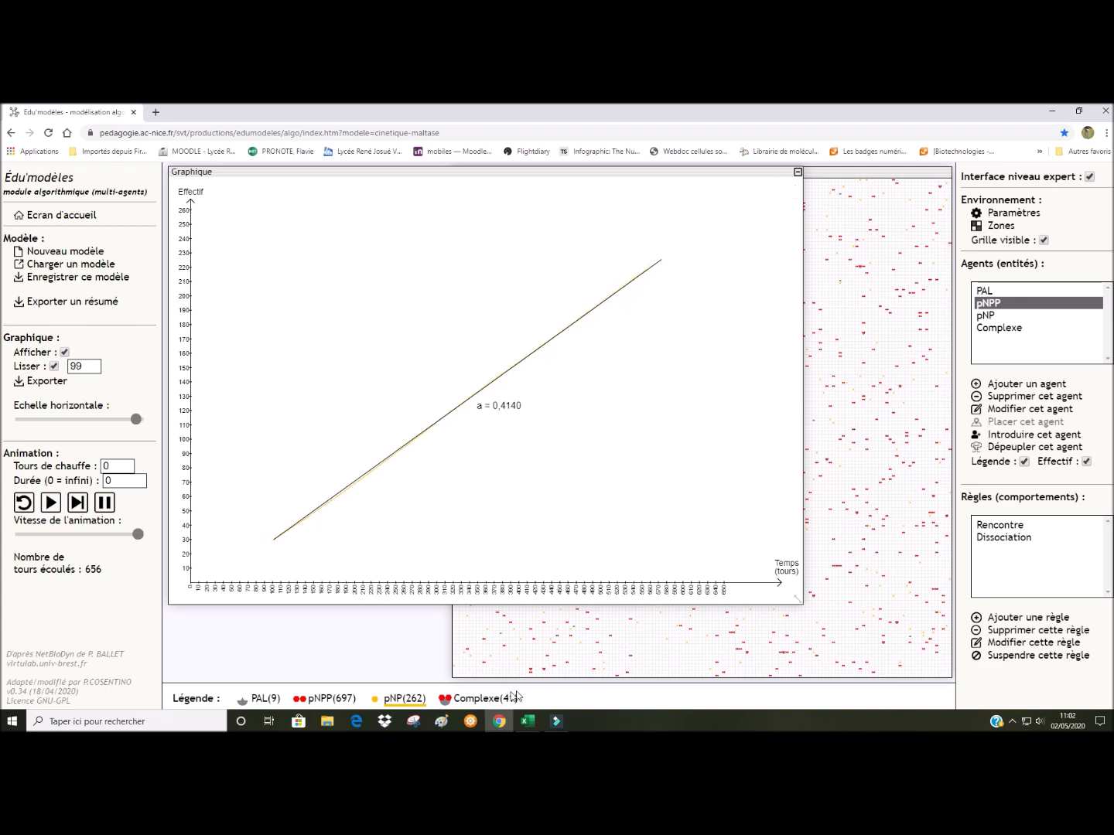
# Switch to the Excel workbook and enter 0,414 as the vi value for the 1000 concentration in cell G4
pyautogui.click(527, 721)
pyautogui.click(309, 283)
pyautogui.write('0,414')
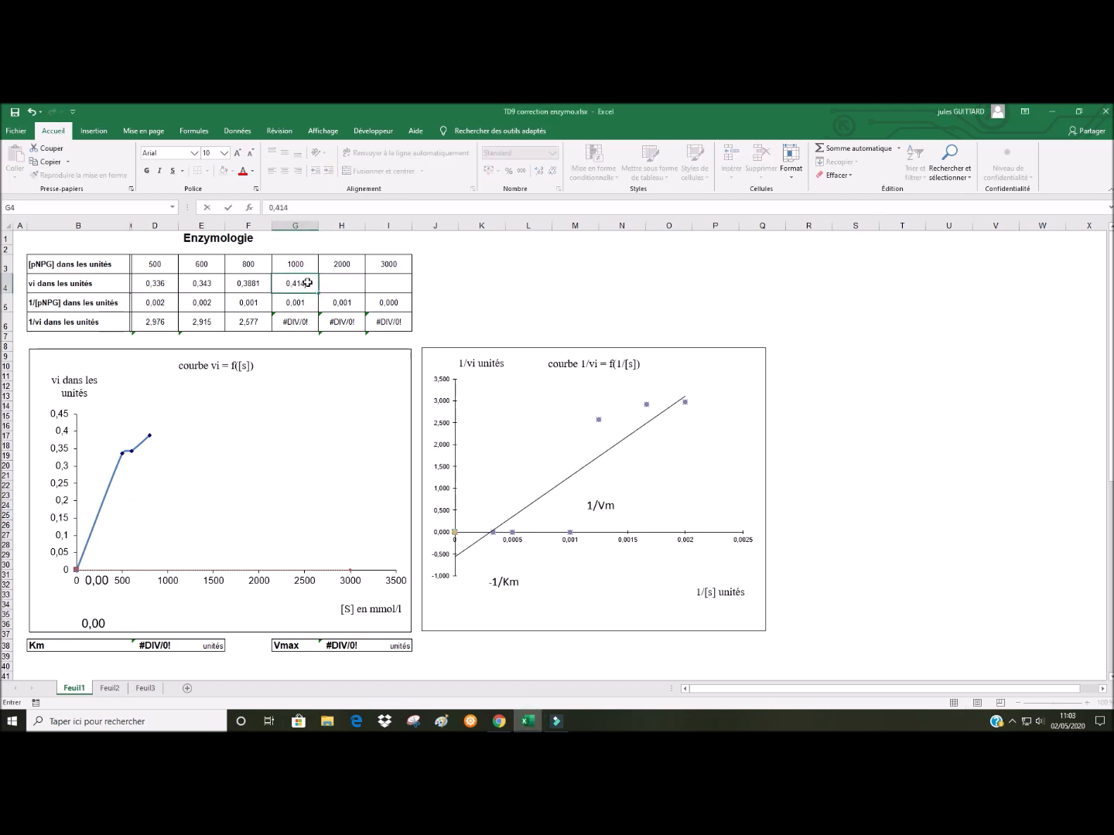
pyautogui.press('Return')
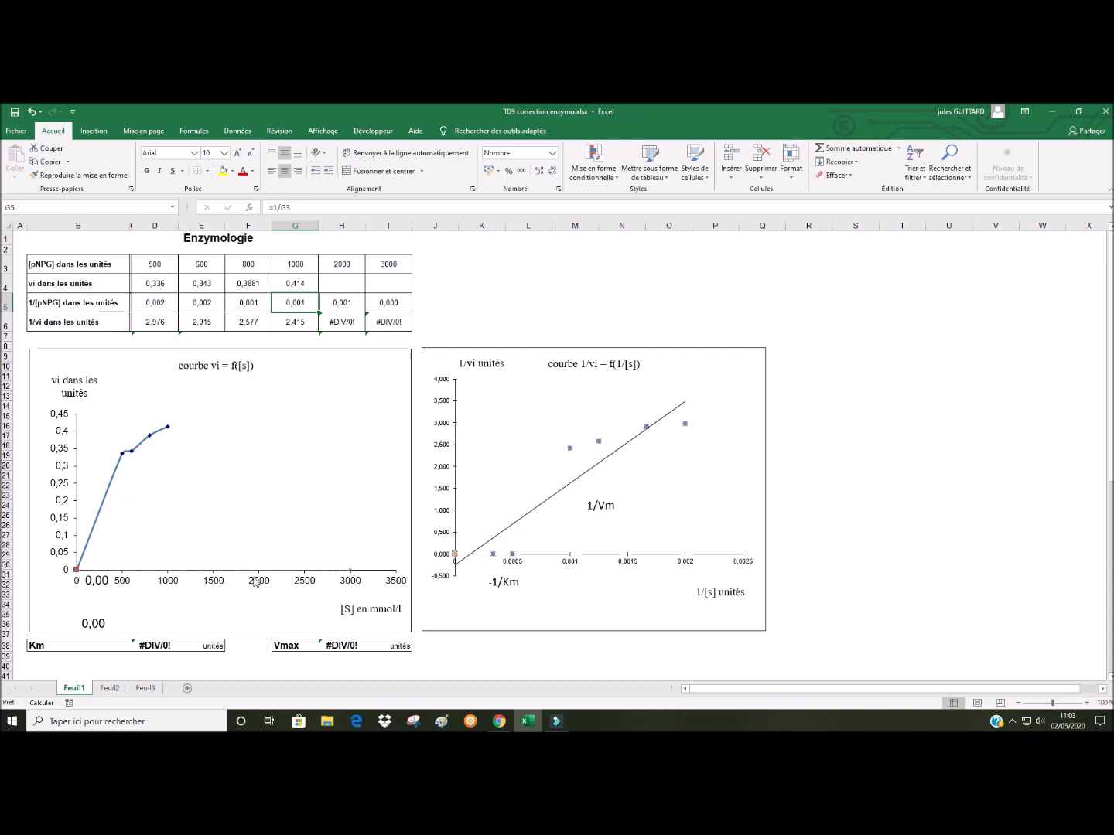
# Return to Édu'modèles in Chrome and set the pNPP agent's starting number to 2000, applying the change
pyautogui.click(499, 721)
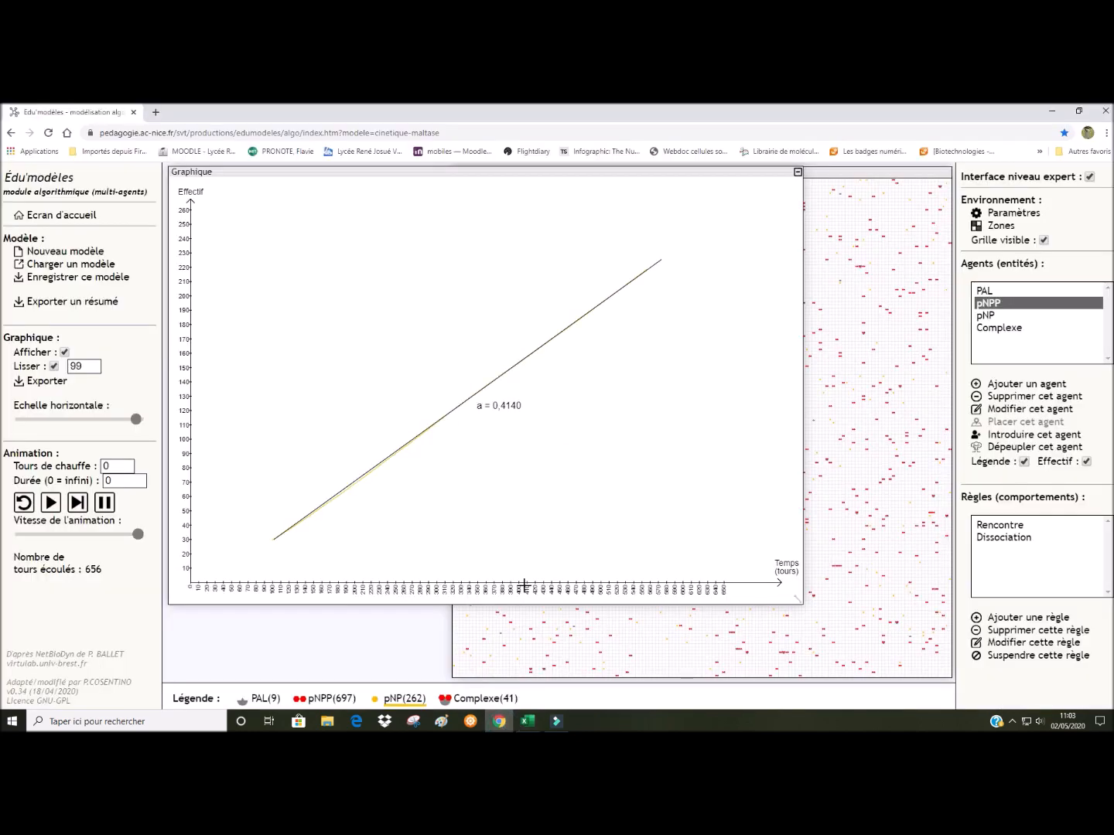
pyautogui.doubleClick(997, 305)
pyautogui.moveTo(641, 521); pyautogui.dragTo(621, 519)
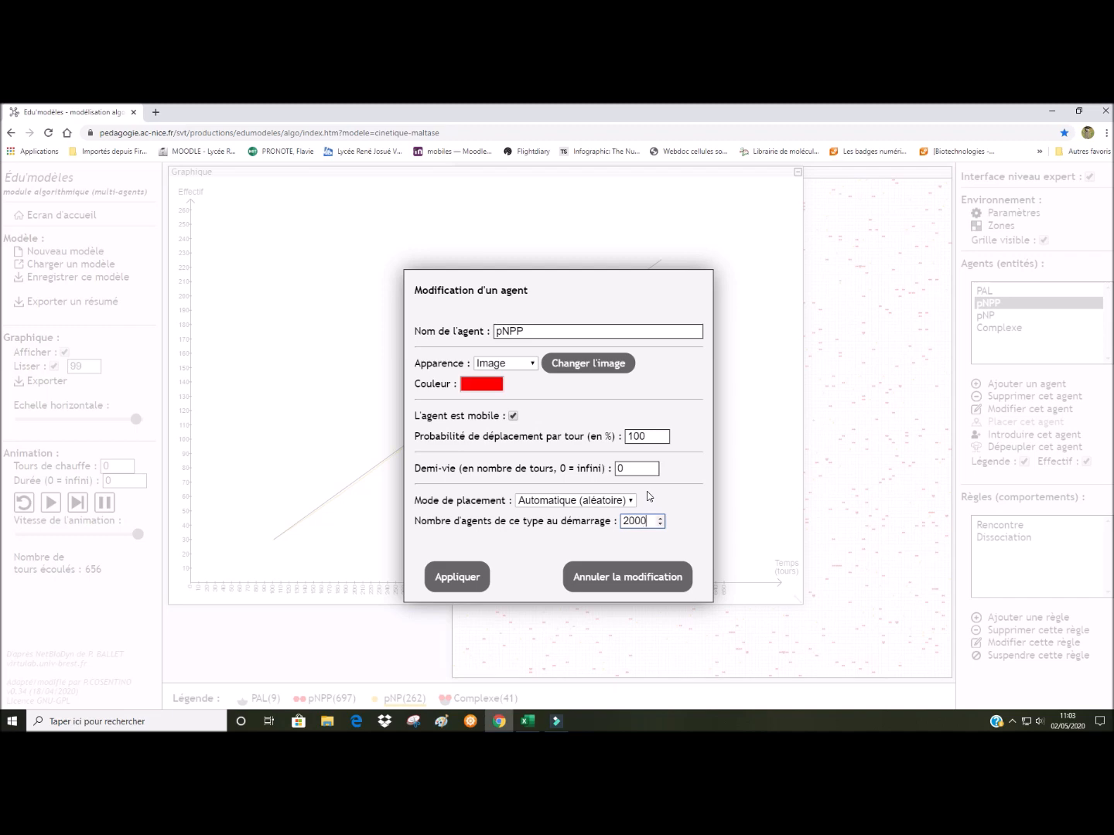
pyautogui.click(451, 591)
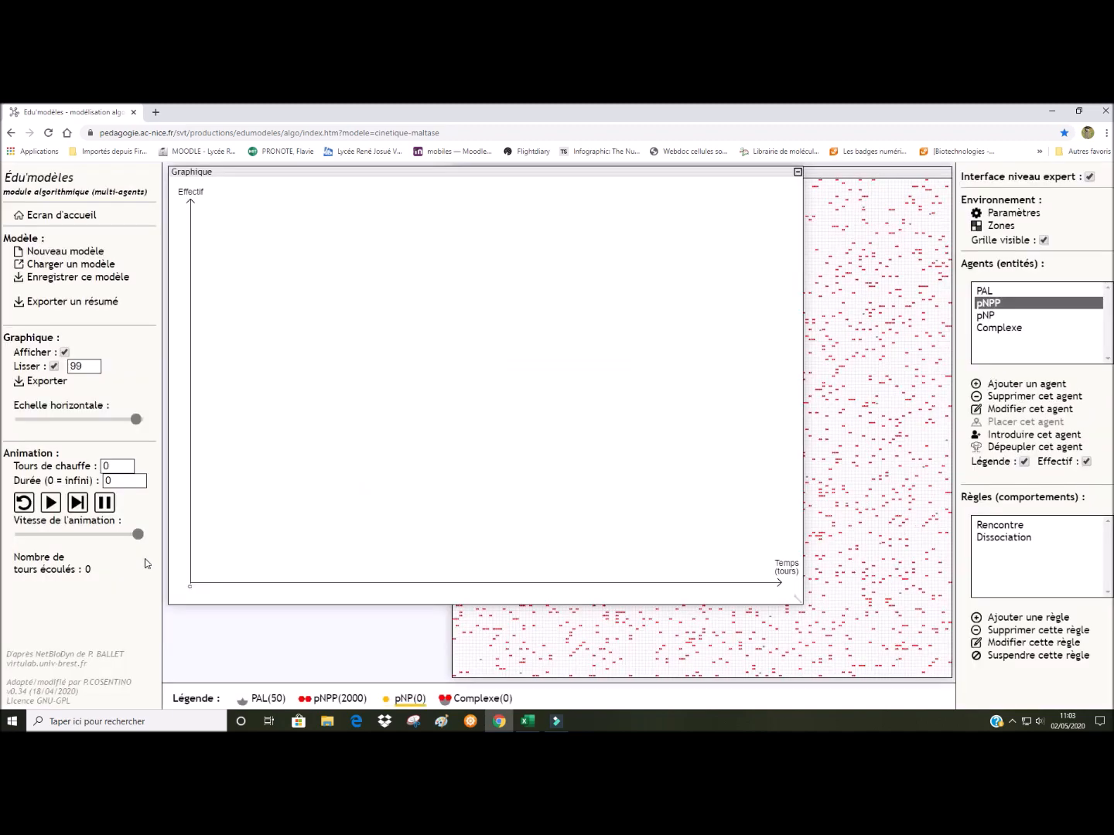
# Run the simulation with 2000 pNPP agents and compress the graph's horizontal scale to fit more of the pNP curve
pyautogui.click(51, 502)
pyautogui.moveTo(779, 584); pyautogui.dragTo(799, 614)
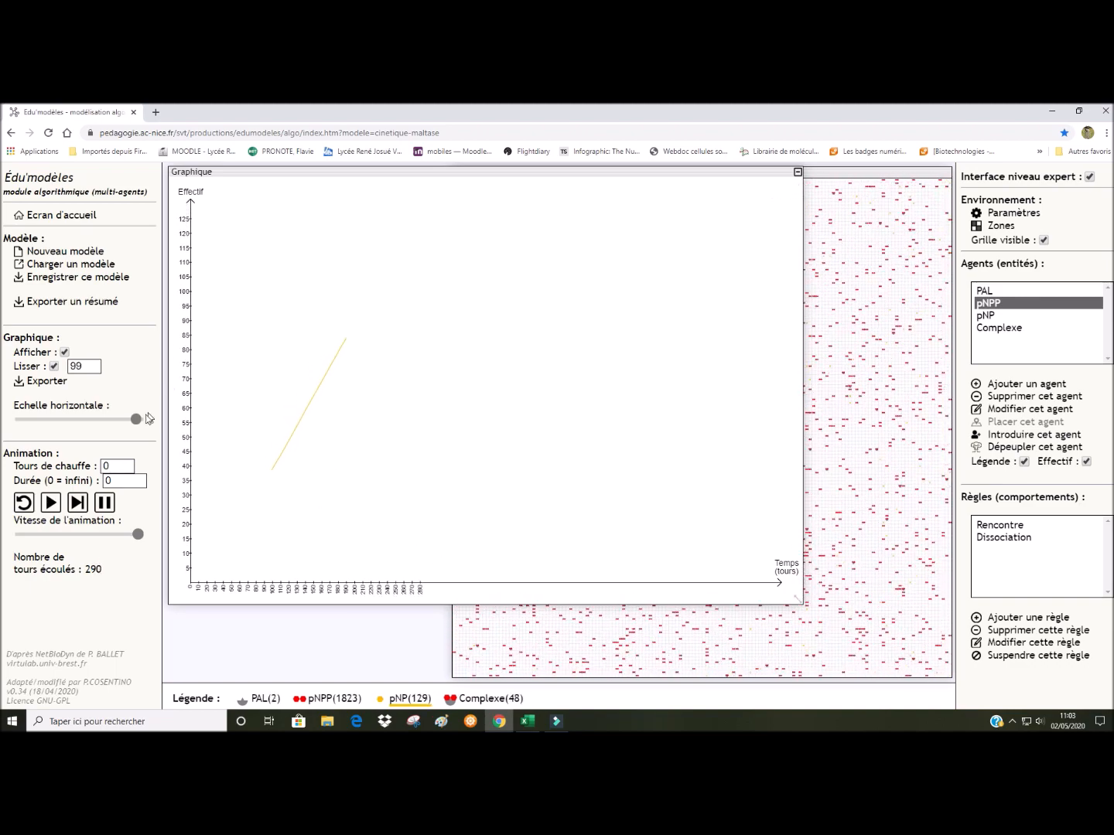
pyautogui.moveTo(140, 421); pyautogui.dragTo(129, 423)
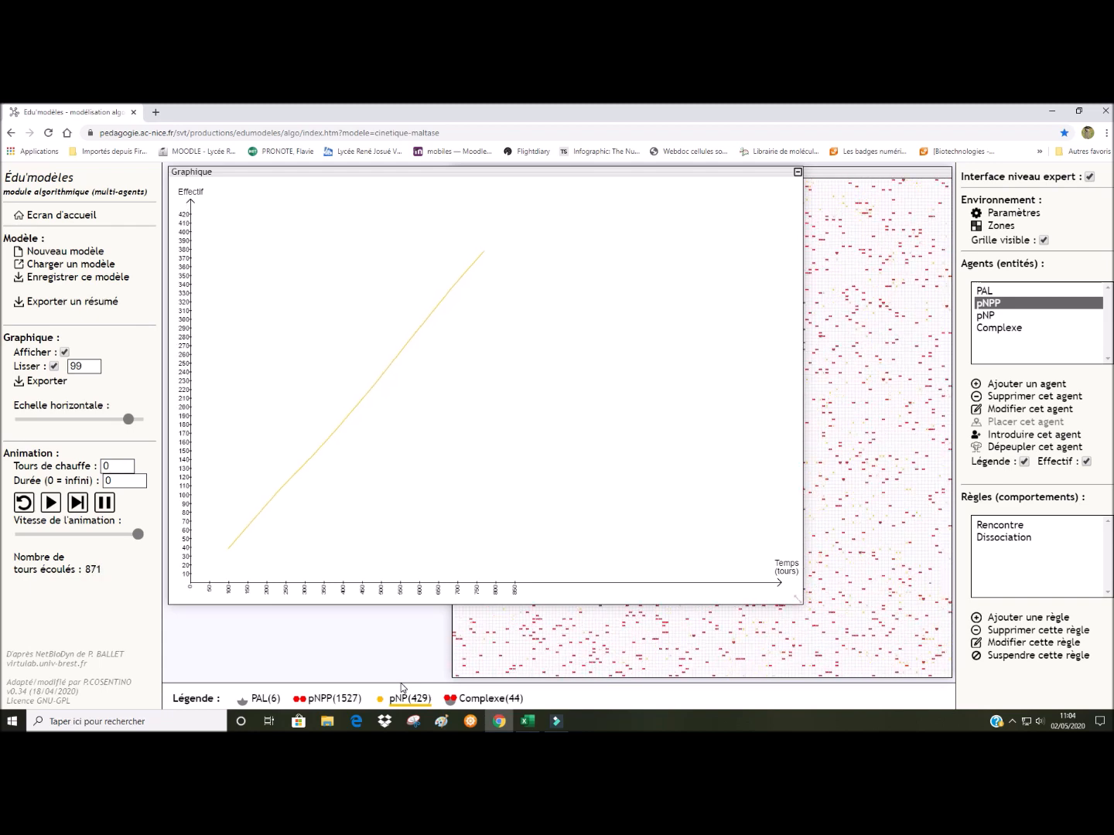
# Pause the simulation and draw a tangent along the pNP curve from about t = 100 to about t = 810
pyautogui.click(106, 505)
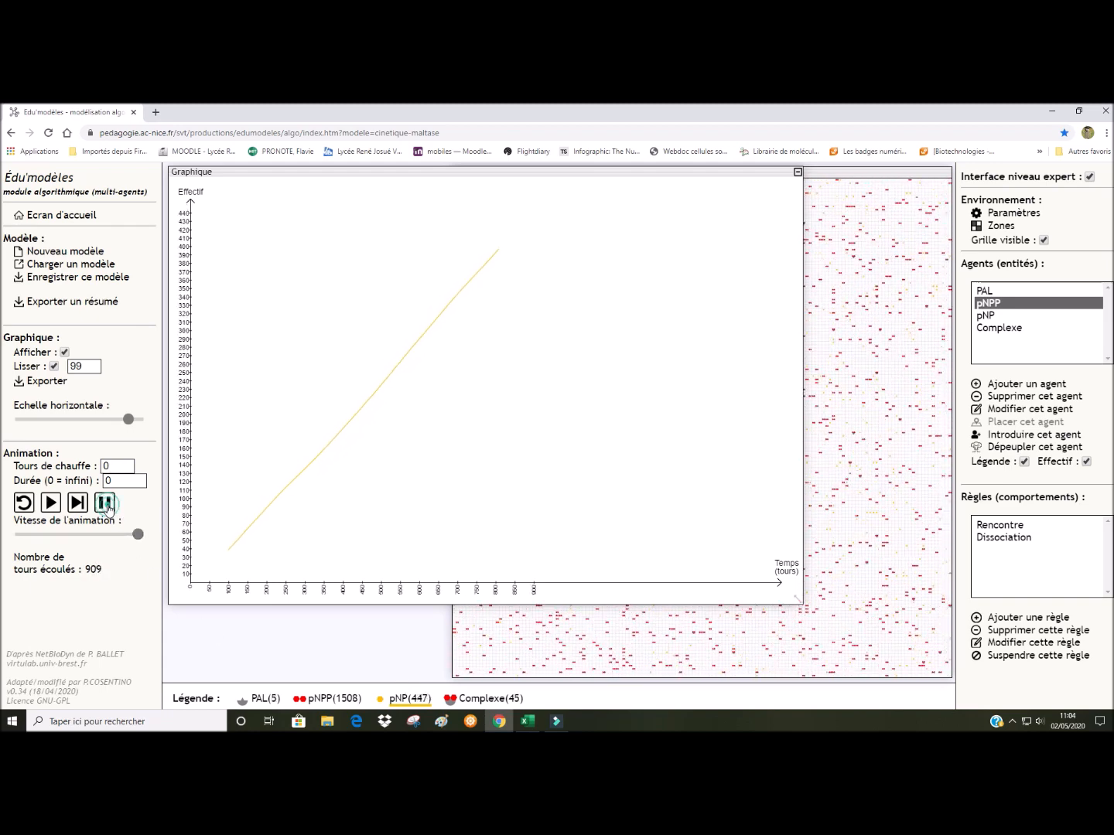
pyautogui.moveTo(226, 550); pyautogui.dragTo(500, 249)
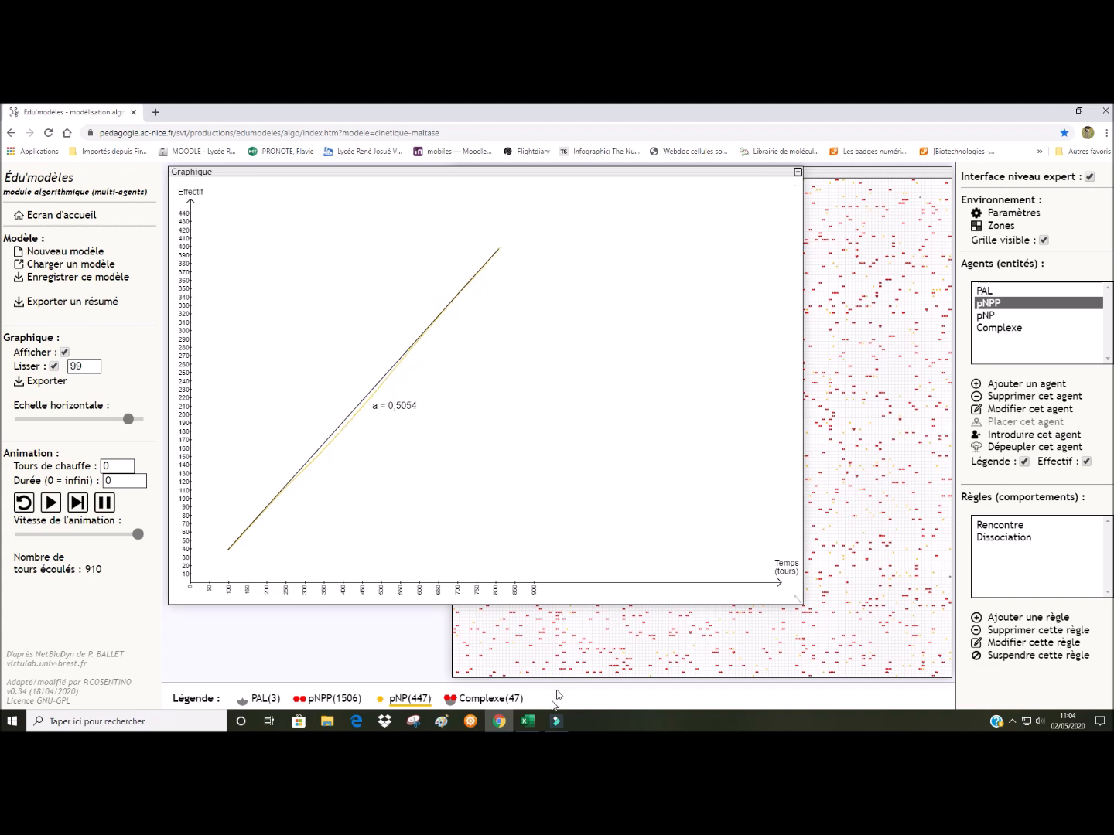
# Switch to the Excel workbook and enter 0,5054 as the vi value for the 2000 concentration in cell H4
pyautogui.click(527, 720)
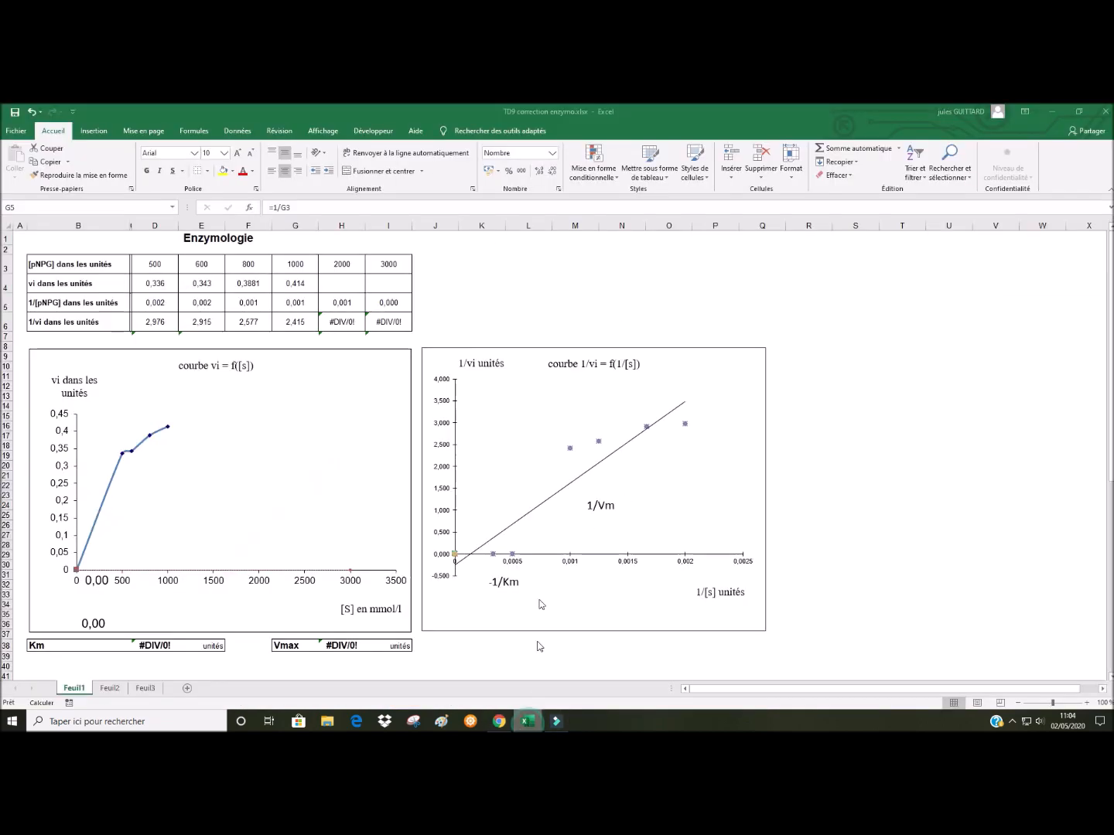
pyautogui.click(334, 283)
pyautogui.write('0,5054')
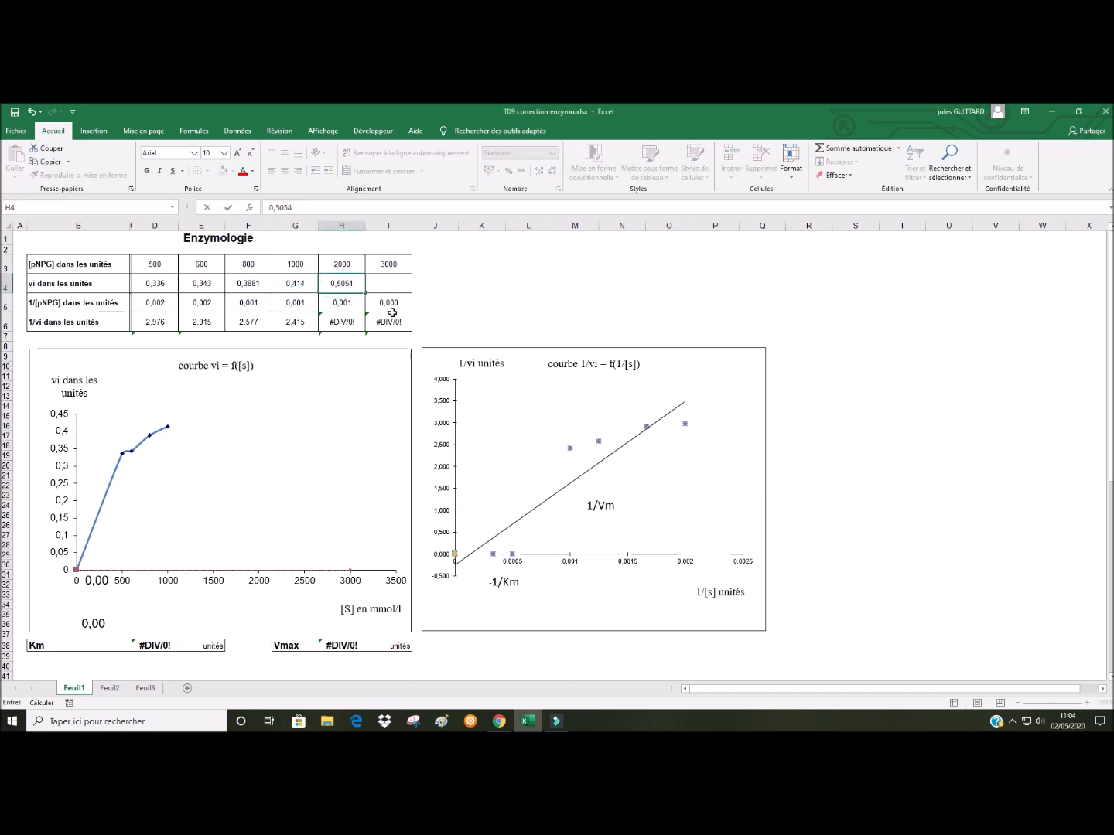
pyautogui.press('Return')
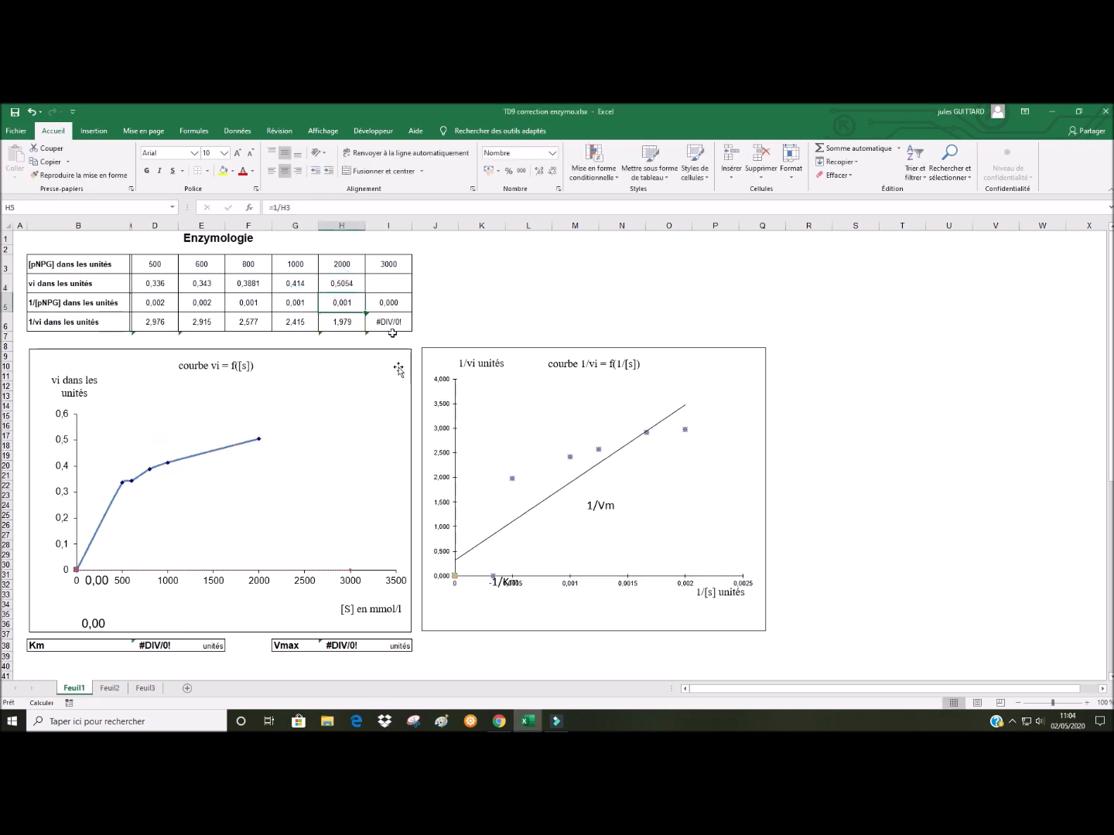
# Return to Édu'modèles in Chrome and set the pNPP agent's starting number to 3000, applying the change
pyautogui.click(500, 720)
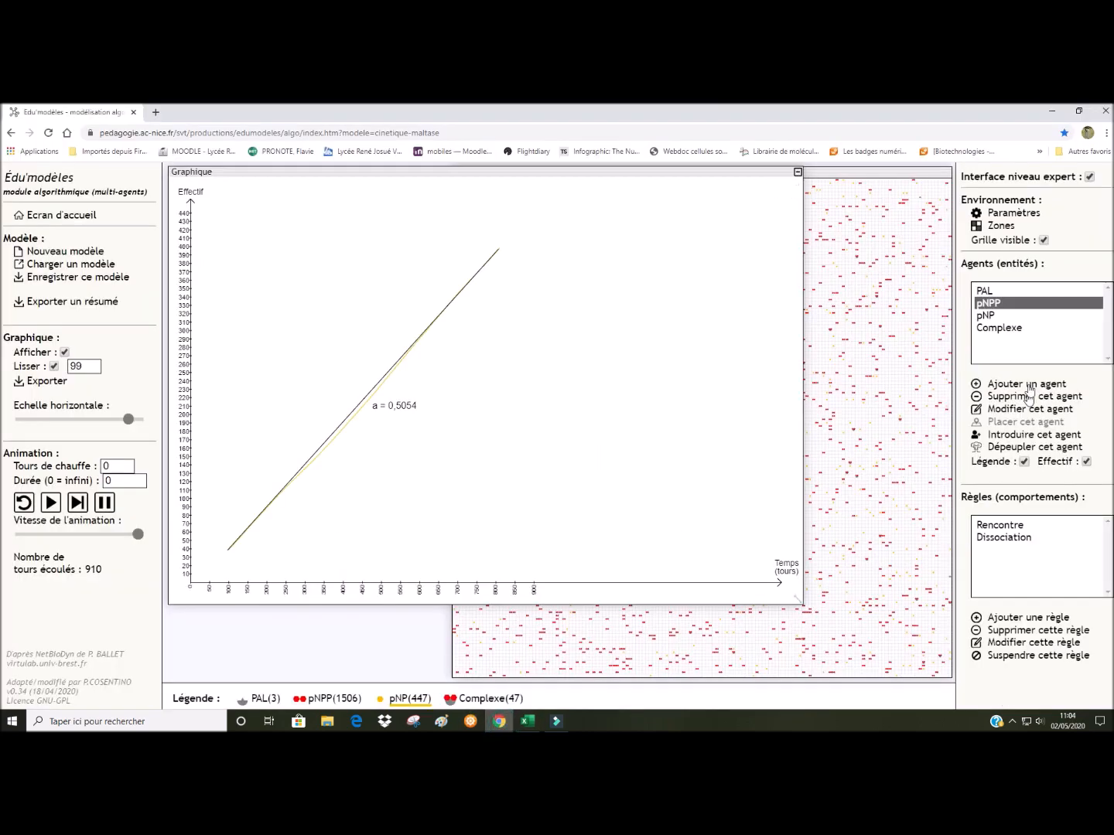
pyautogui.doubleClick(1008, 308)
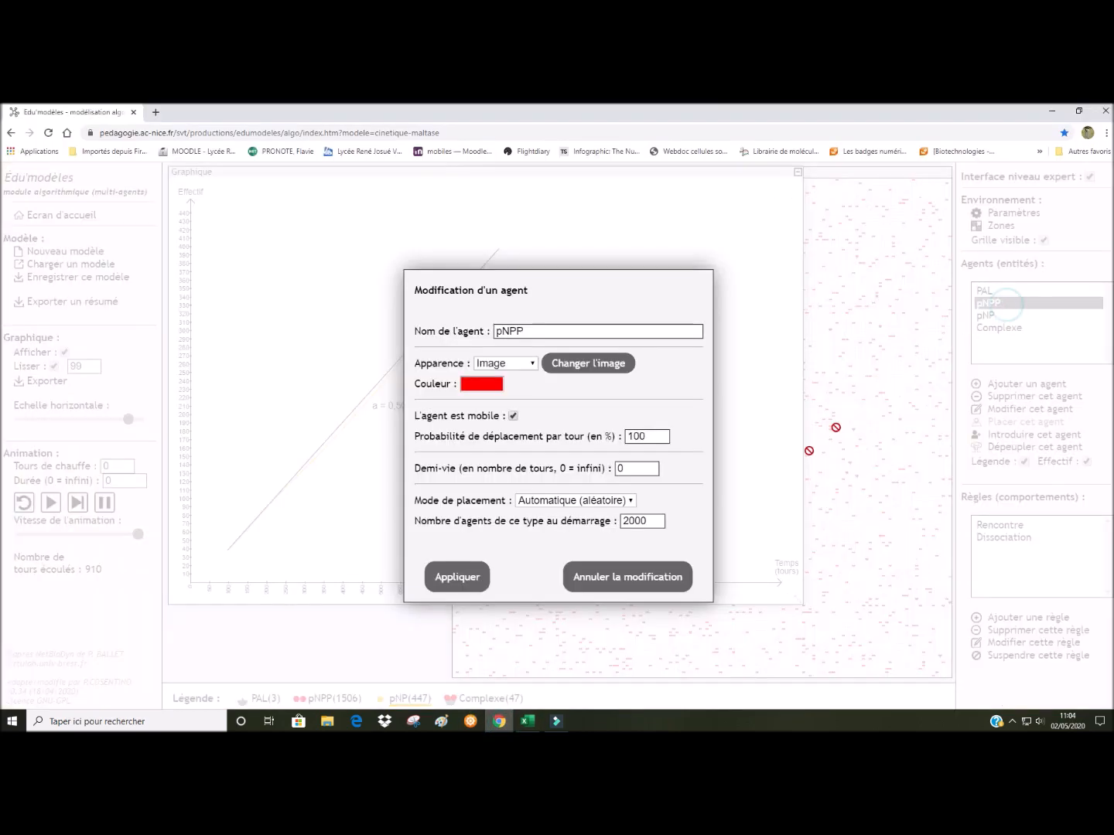
pyautogui.doubleClick(650, 520)
pyautogui.write('3000')
pyautogui.click(458, 576)
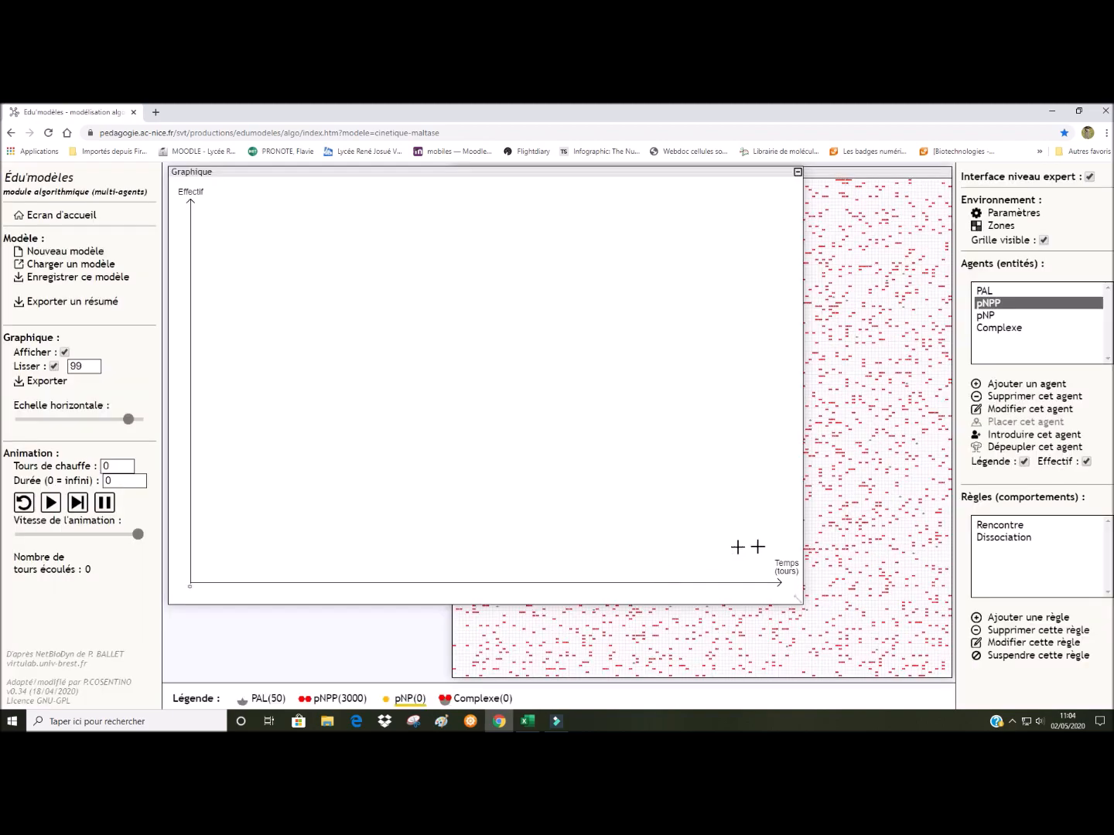
# Run the simulation with 3000 pNPP agents and draw a tangent along the early pNP curve to about t = 678
pyautogui.click(54, 505)
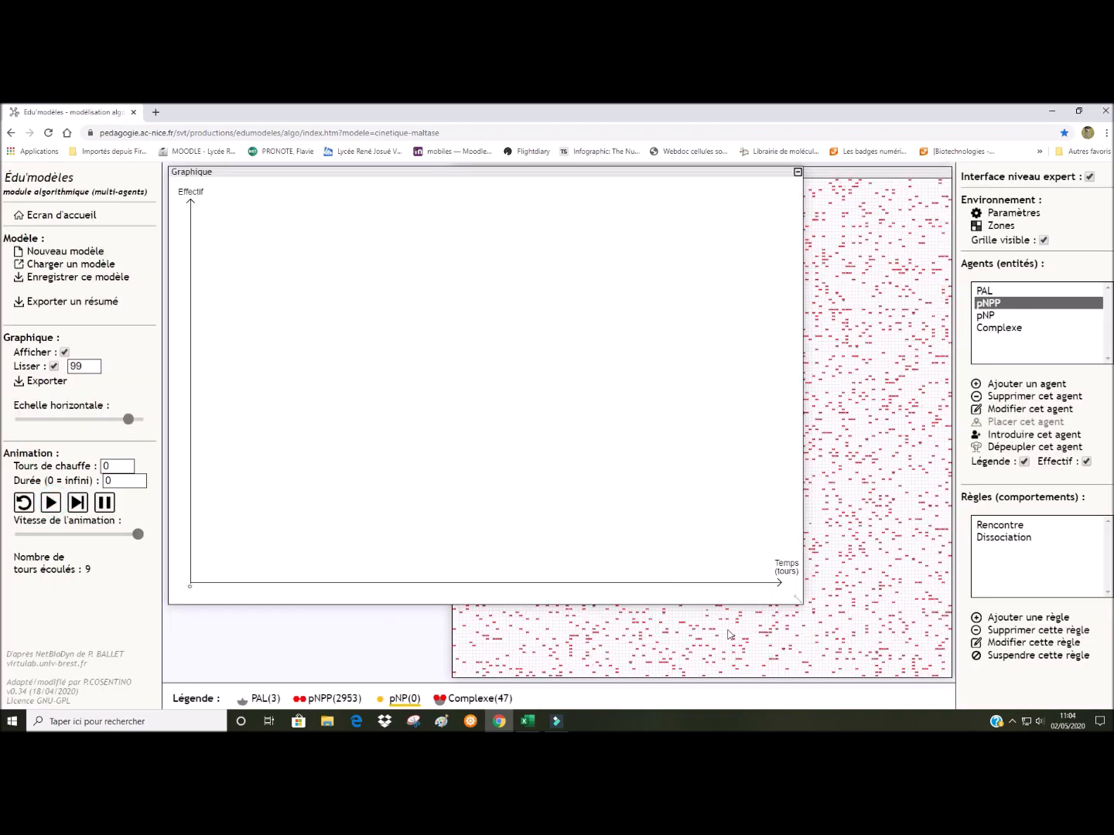
pyautogui.moveTo(795, 602)
pyautogui.mouseDown()
pyautogui.moveTo(482, 443)
pyautogui.moveTo(801, 602)
pyautogui.mouseUp()
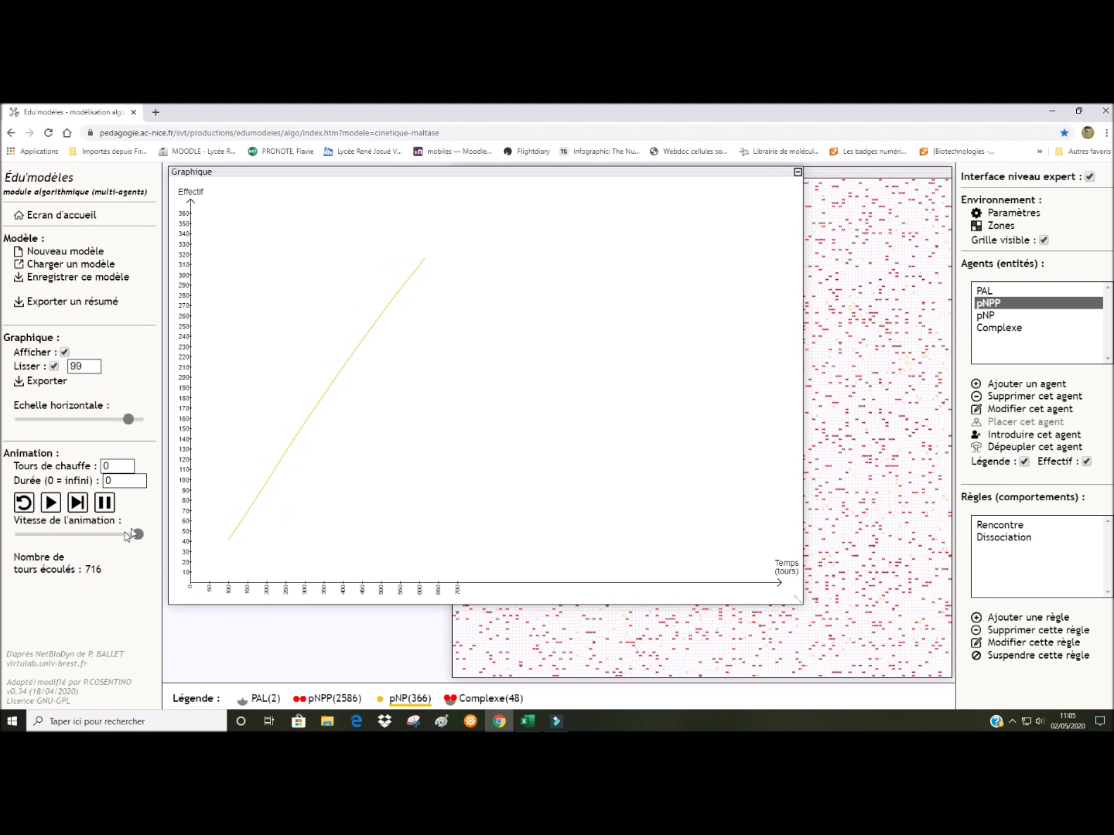
pyautogui.moveTo(227, 540); pyautogui.dragTo(440, 243)
pyautogui.moveTo(239, 531)
pyautogui.mouseDown()
pyautogui.moveTo(470, 235)
pyautogui.moveTo(450, 217)
pyautogui.mouseUp()
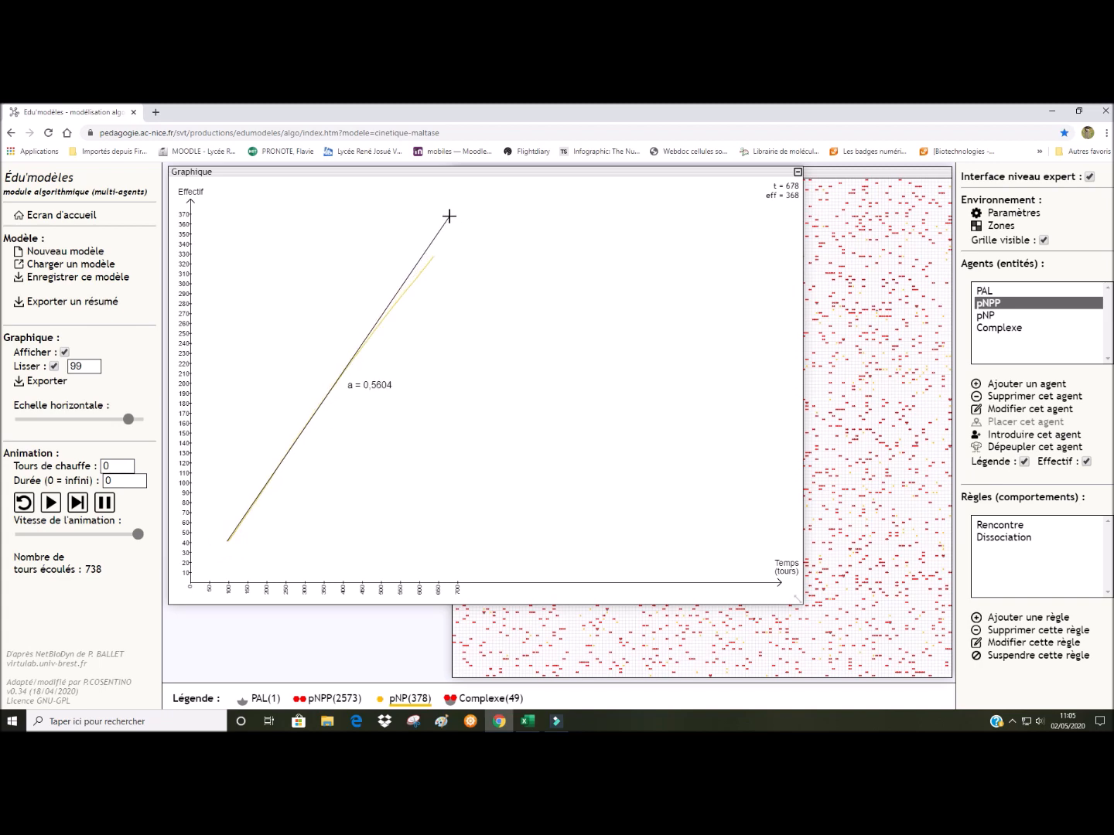
# Switch to the Excel workbook and enter 0,5604 as the vi value for the 3000 concentration in cell I4
pyautogui.click(528, 720)
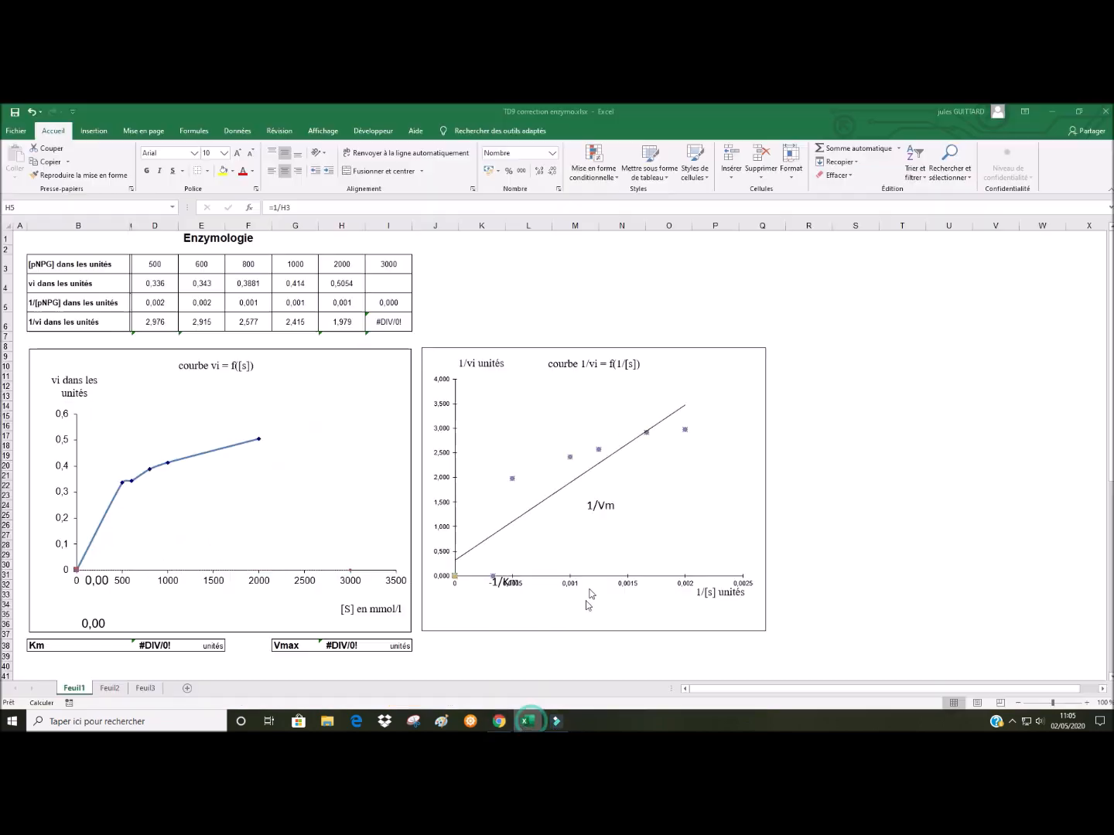
pyautogui.click(389, 284)
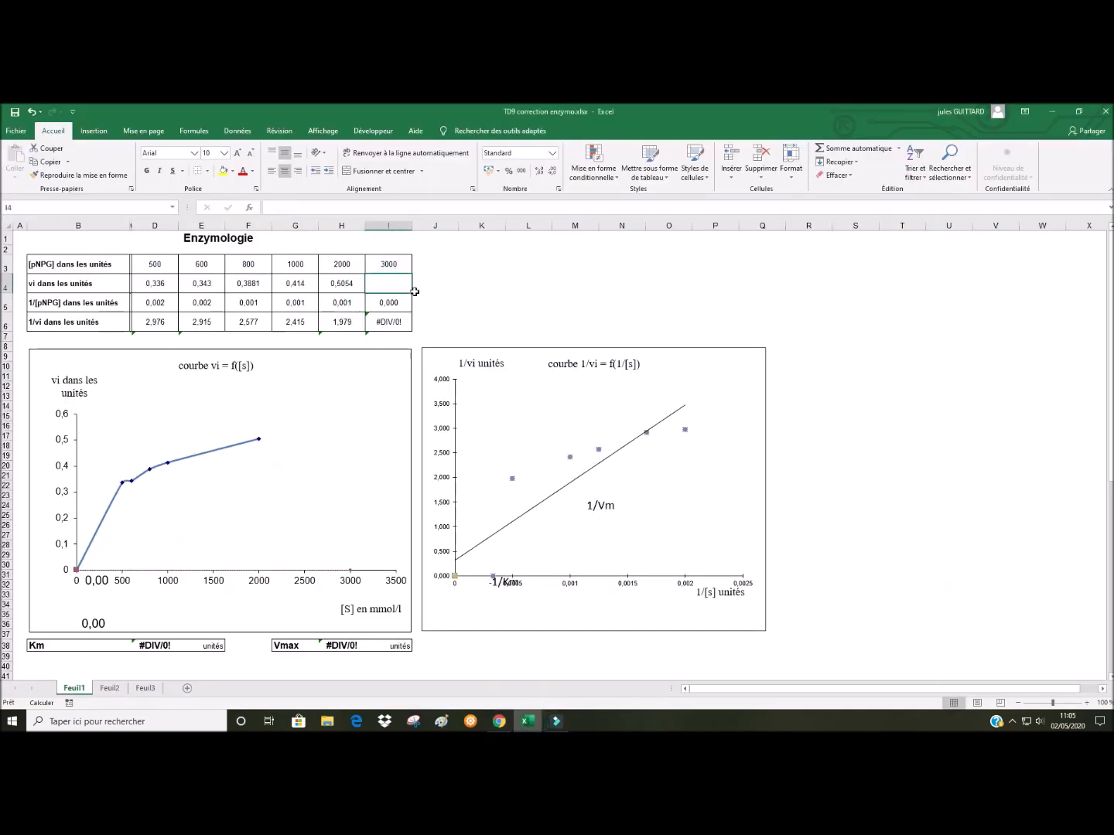
pyautogui.write('0,5604')
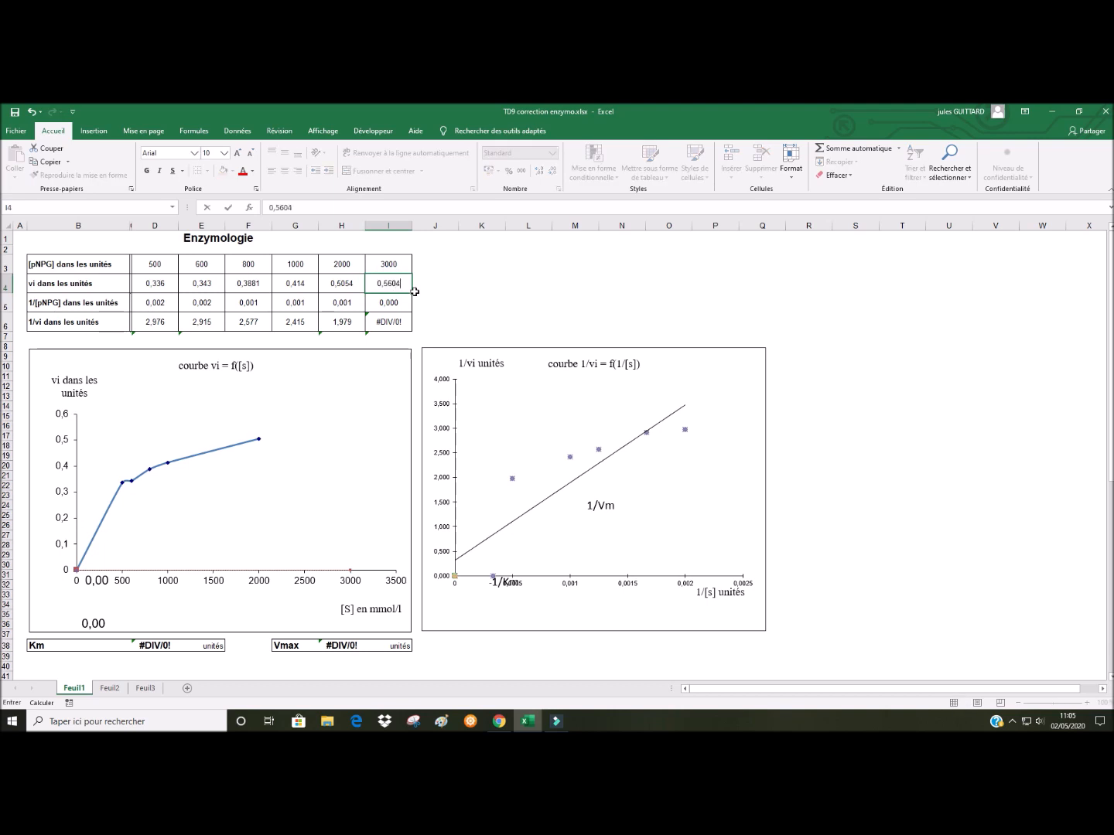
pyautogui.press('Return')
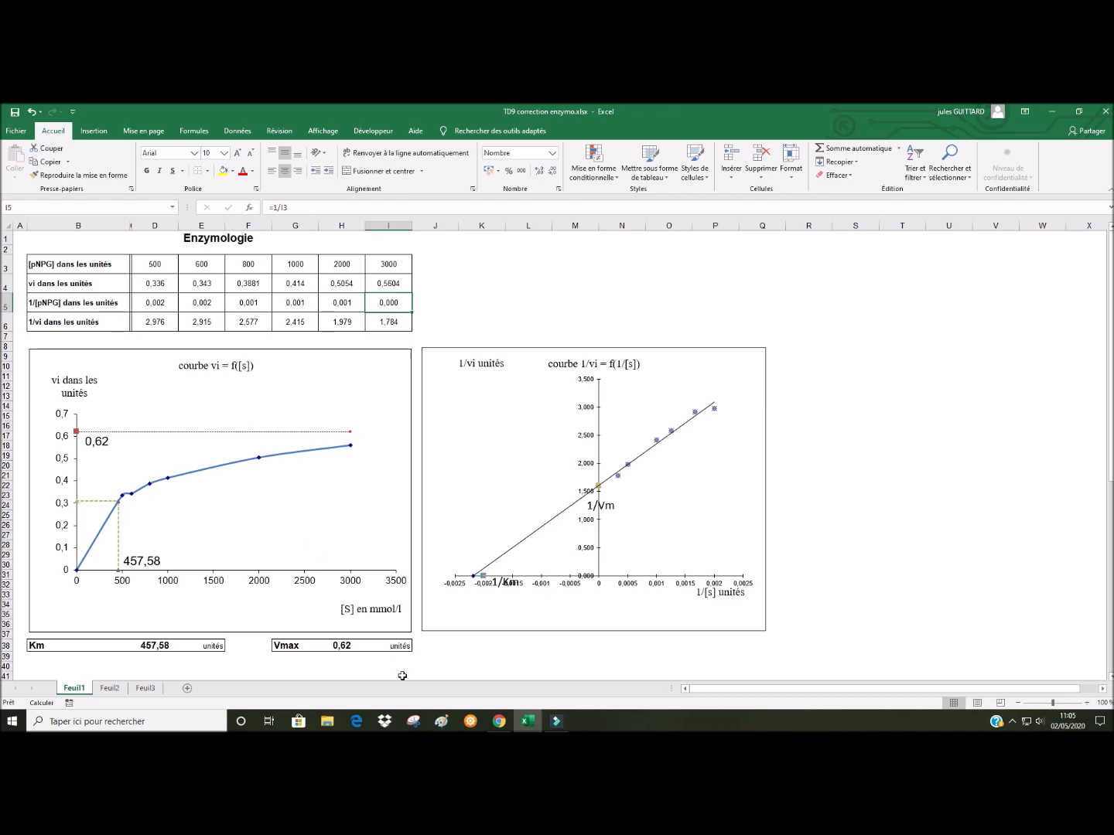
# Return to Édu'modèles in Chrome and set the pNPP agent's starting number to 500, applying the change
pyautogui.click(499, 720)
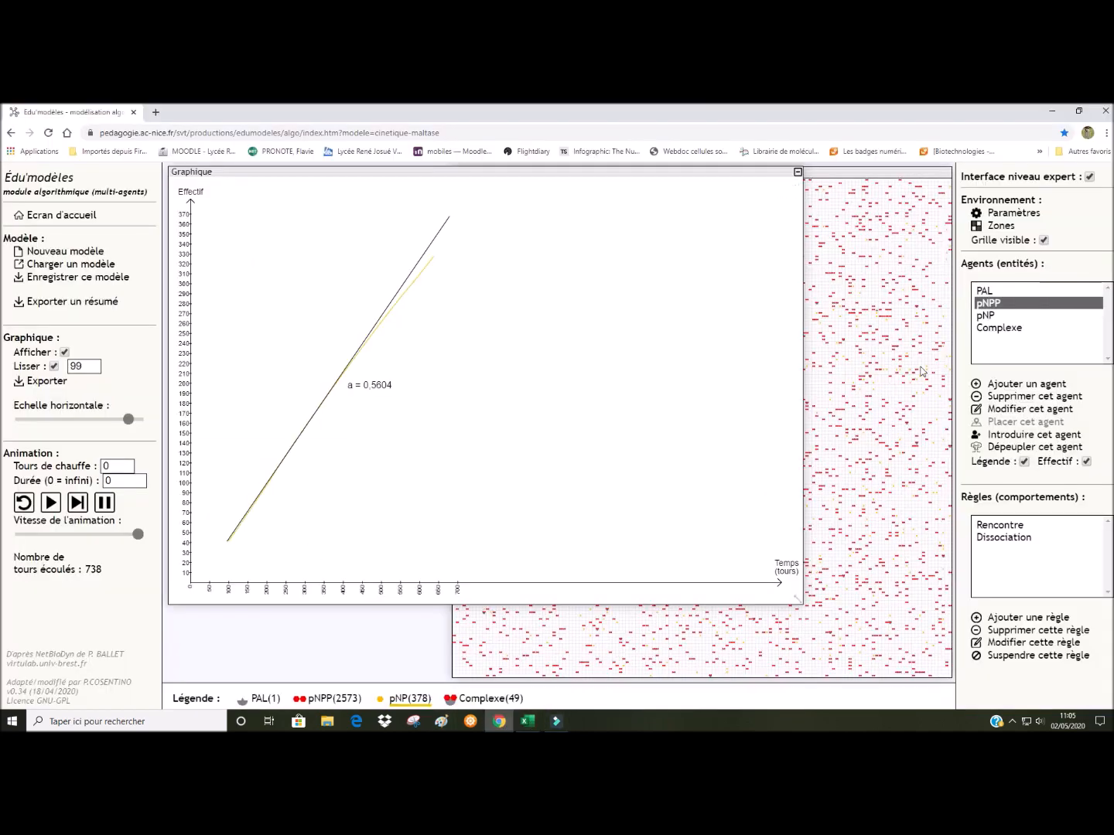
pyautogui.doubleClick(995, 308)
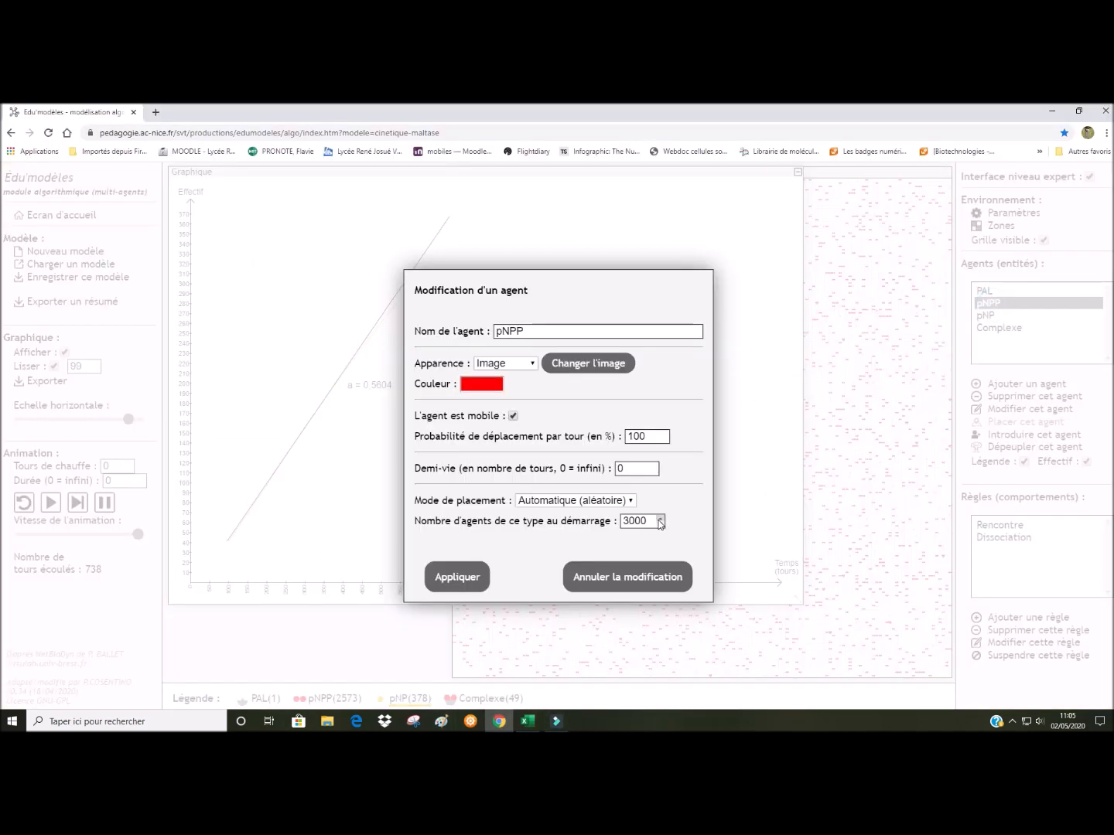
pyautogui.moveTo(648, 520); pyautogui.dragTo(618, 523)
pyautogui.click(465, 578)
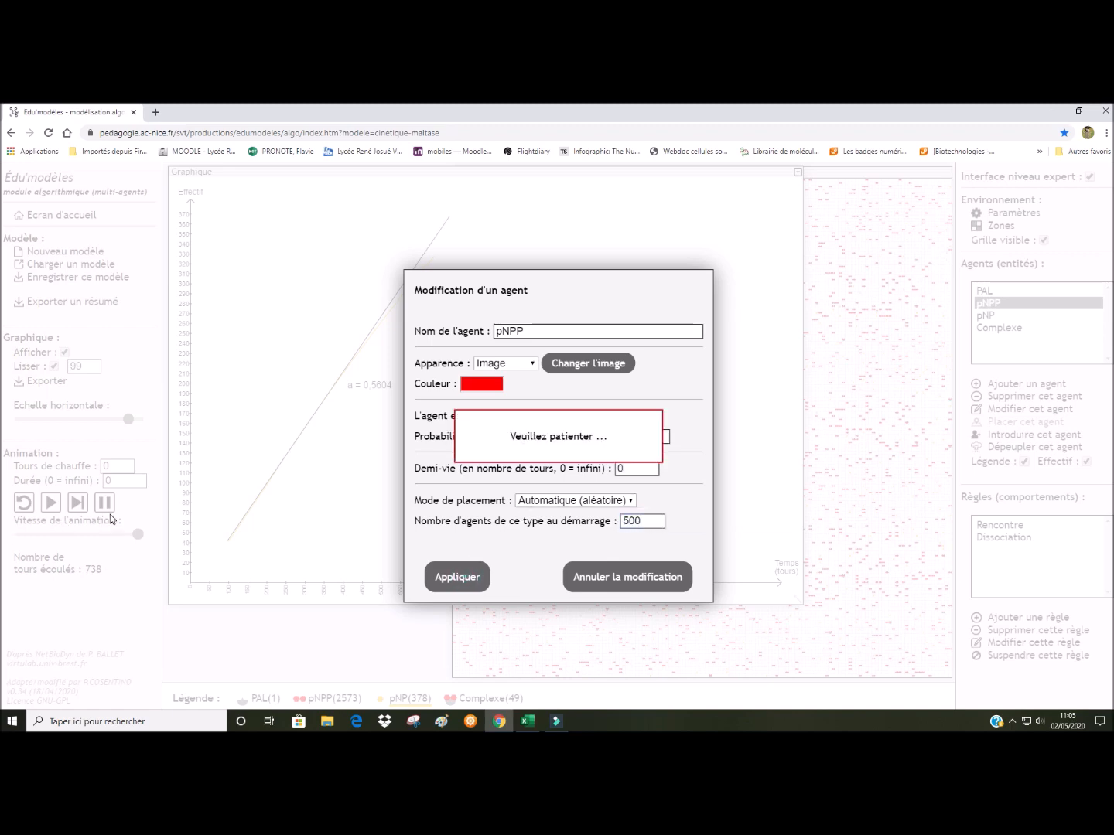
# Run the simulation with 500 pNPP agents, stretching the graph's horizontal scale, and pause it at about 800 turns
pyautogui.click(51, 504)
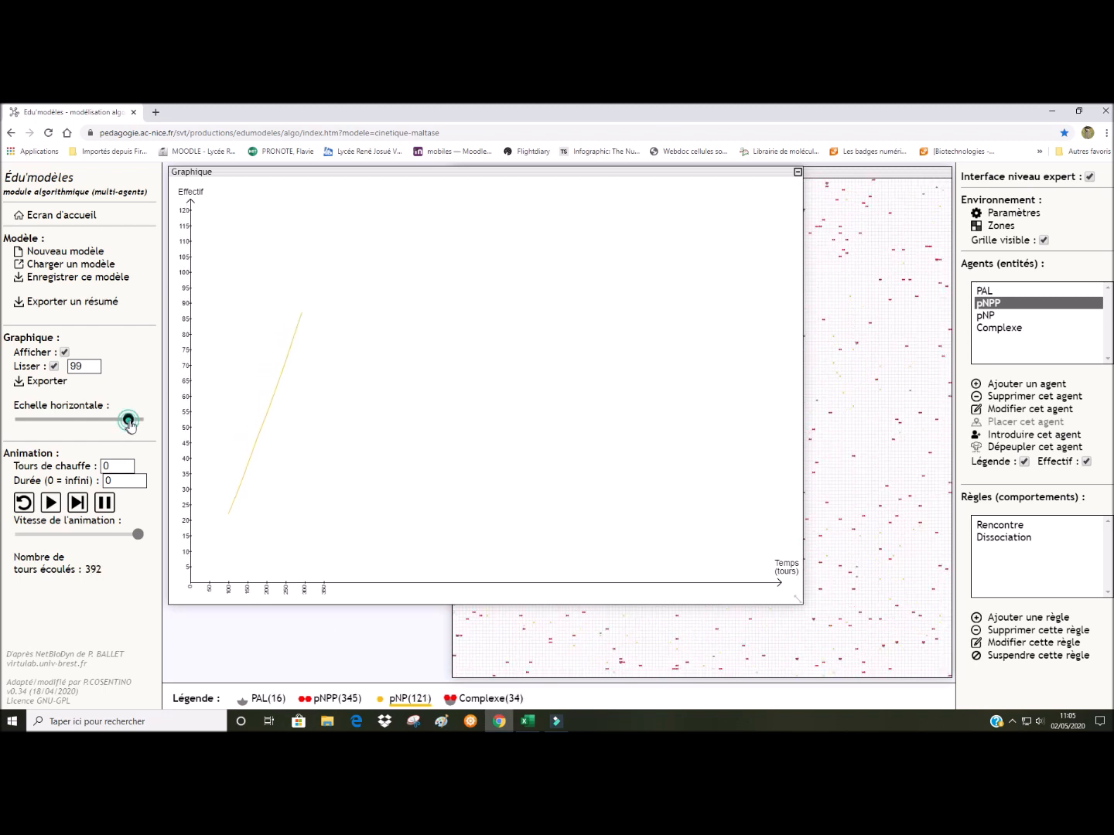
pyautogui.moveTo(128, 419); pyautogui.dragTo(139, 418)
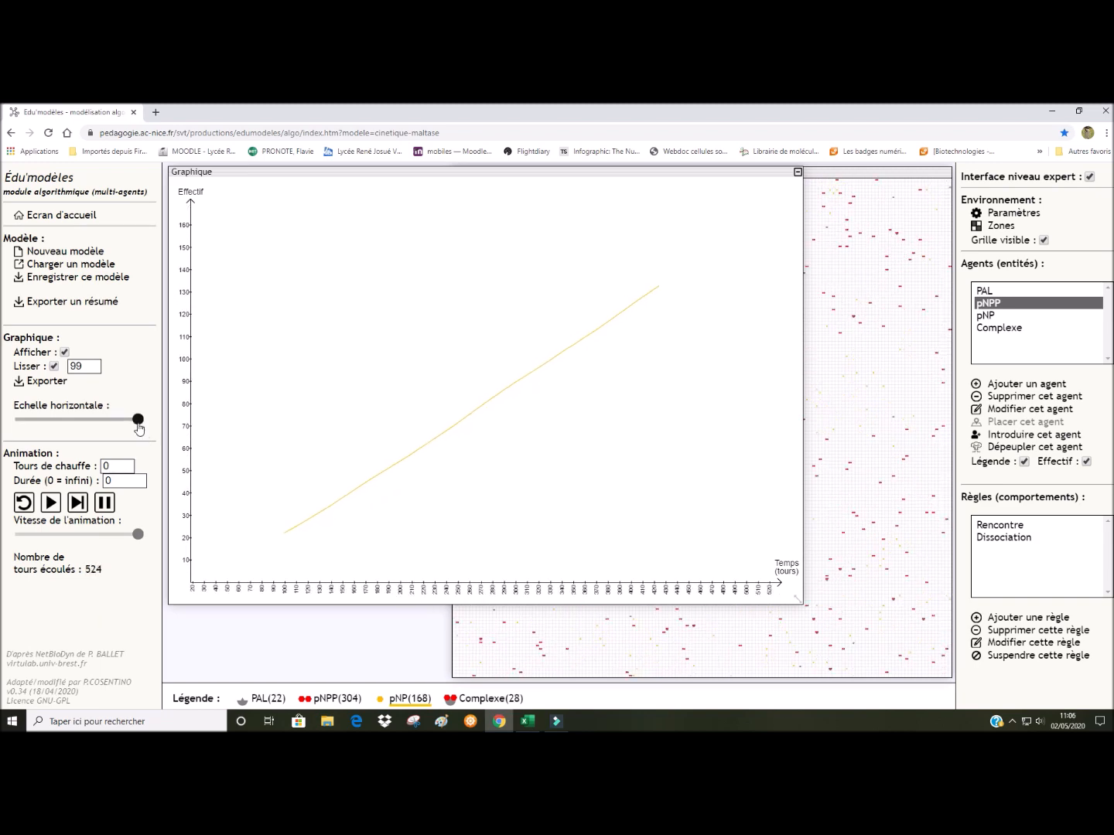
pyautogui.moveTo(138, 422); pyautogui.dragTo(134, 424)
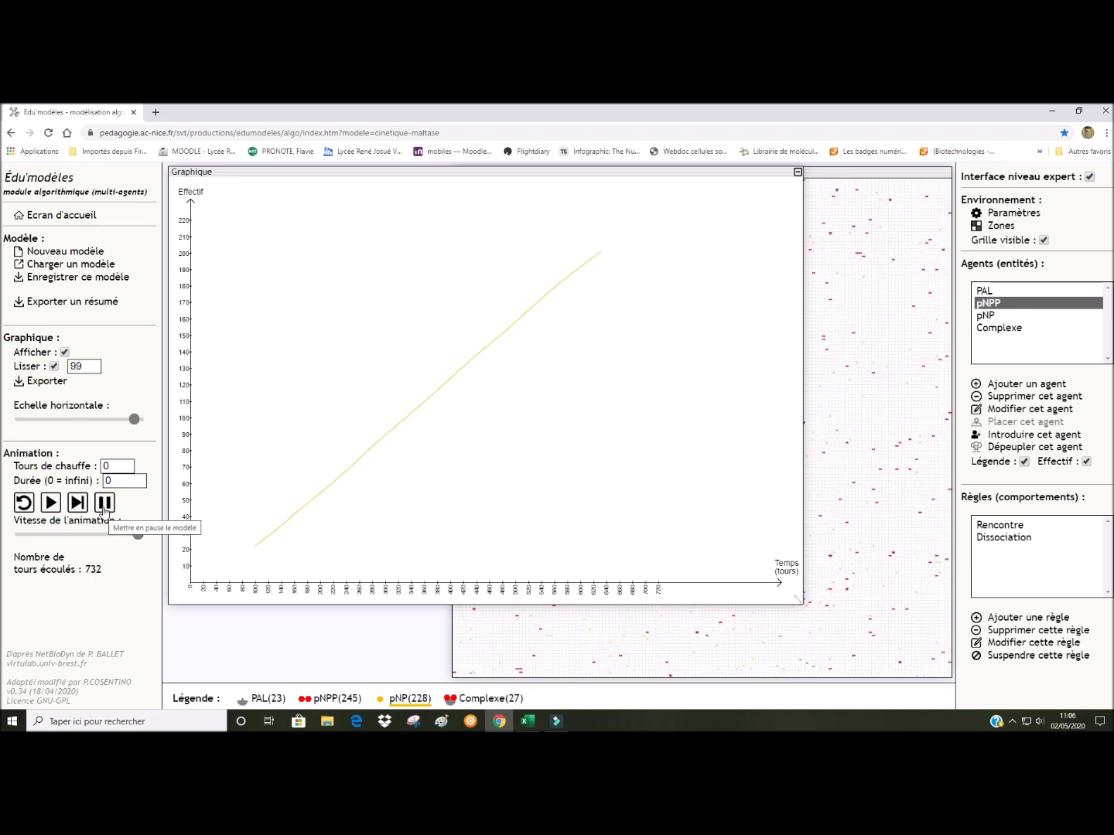
pyautogui.click(103, 510)
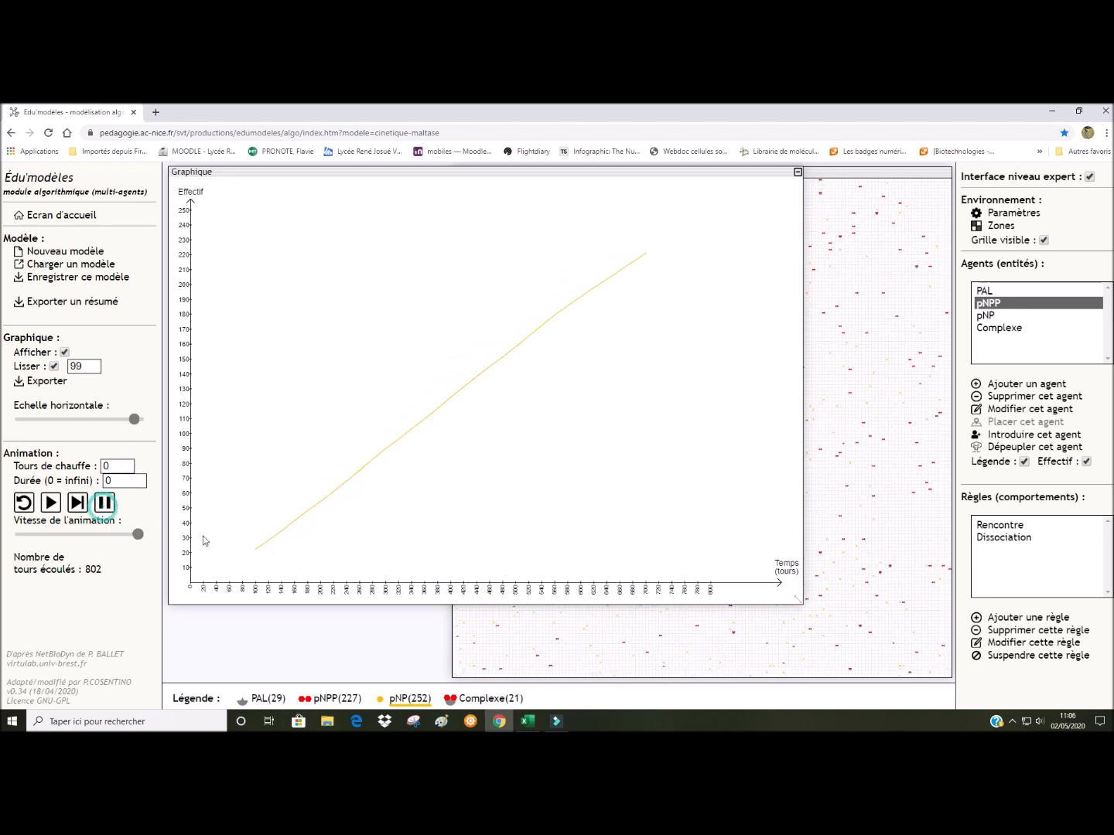
# Draw a tangent along the pNP curve and adjust its ends to fit the initial slope, ending at about t = 704
pyautogui.moveTo(256, 549); pyautogui.dragTo(646, 252)
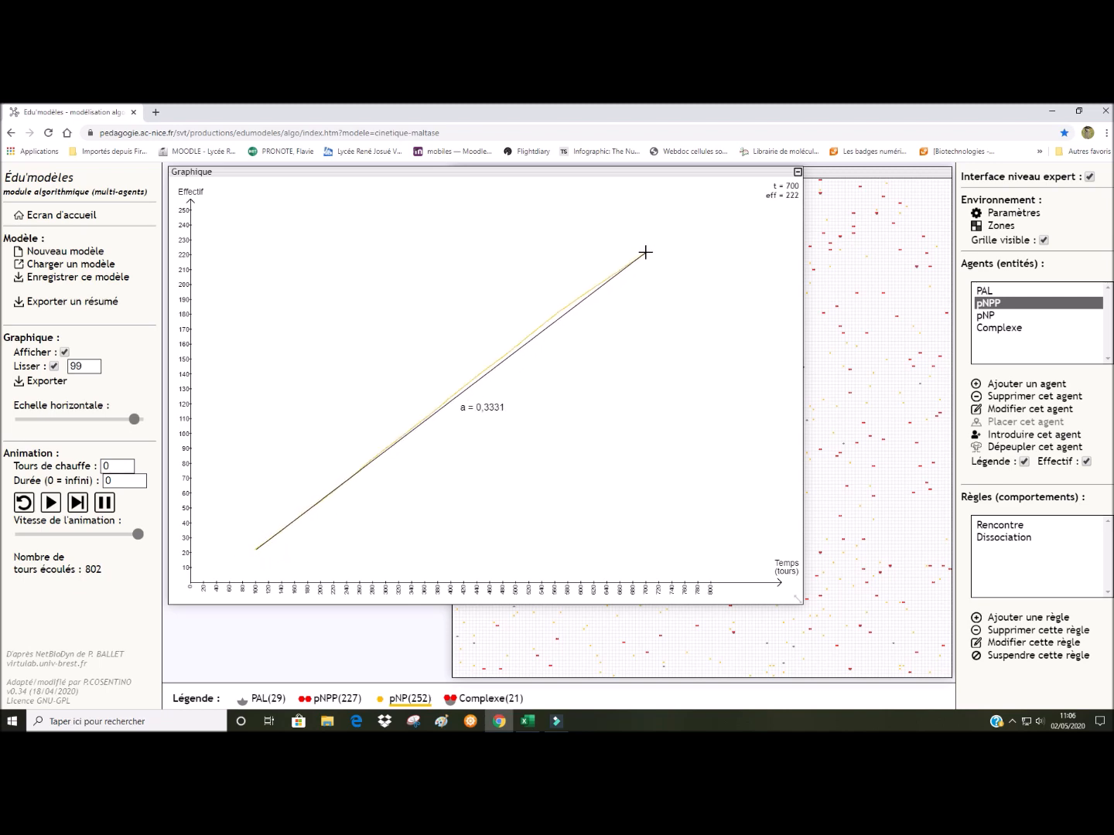
pyautogui.moveTo(645, 252); pyautogui.dragTo(643, 252)
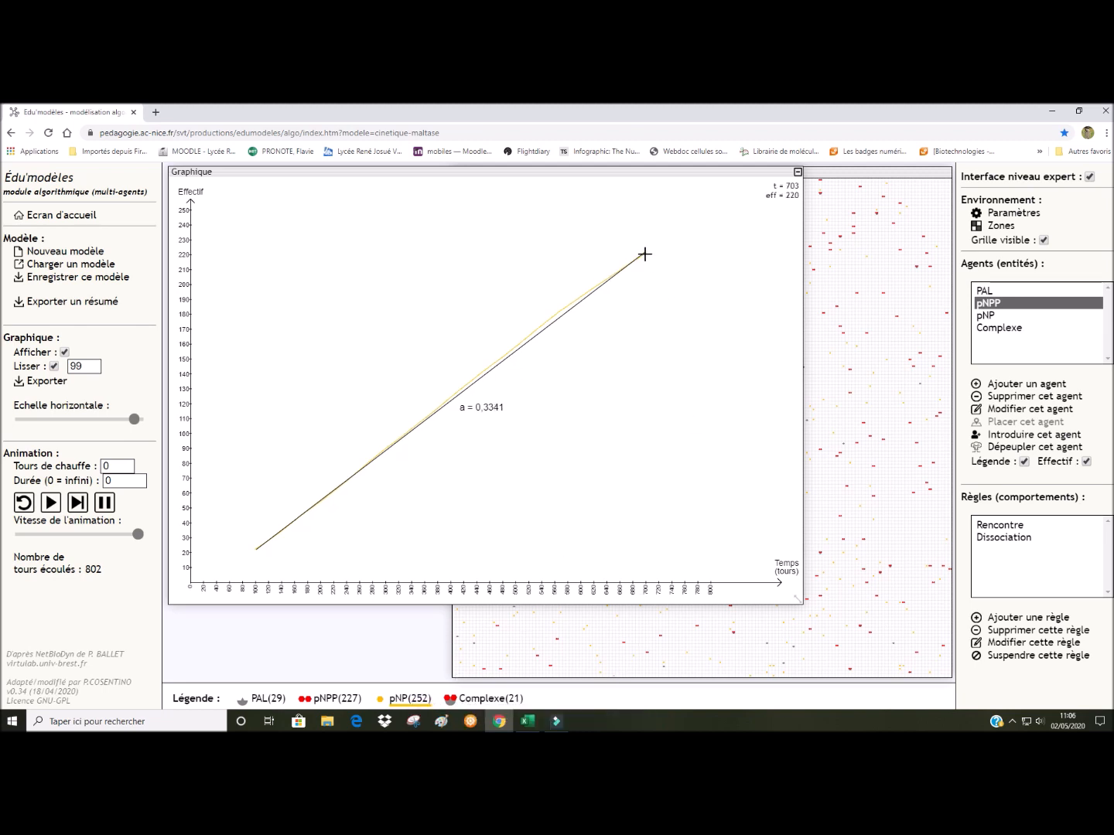
pyautogui.moveTo(269, 541); pyautogui.dragTo(648, 242)
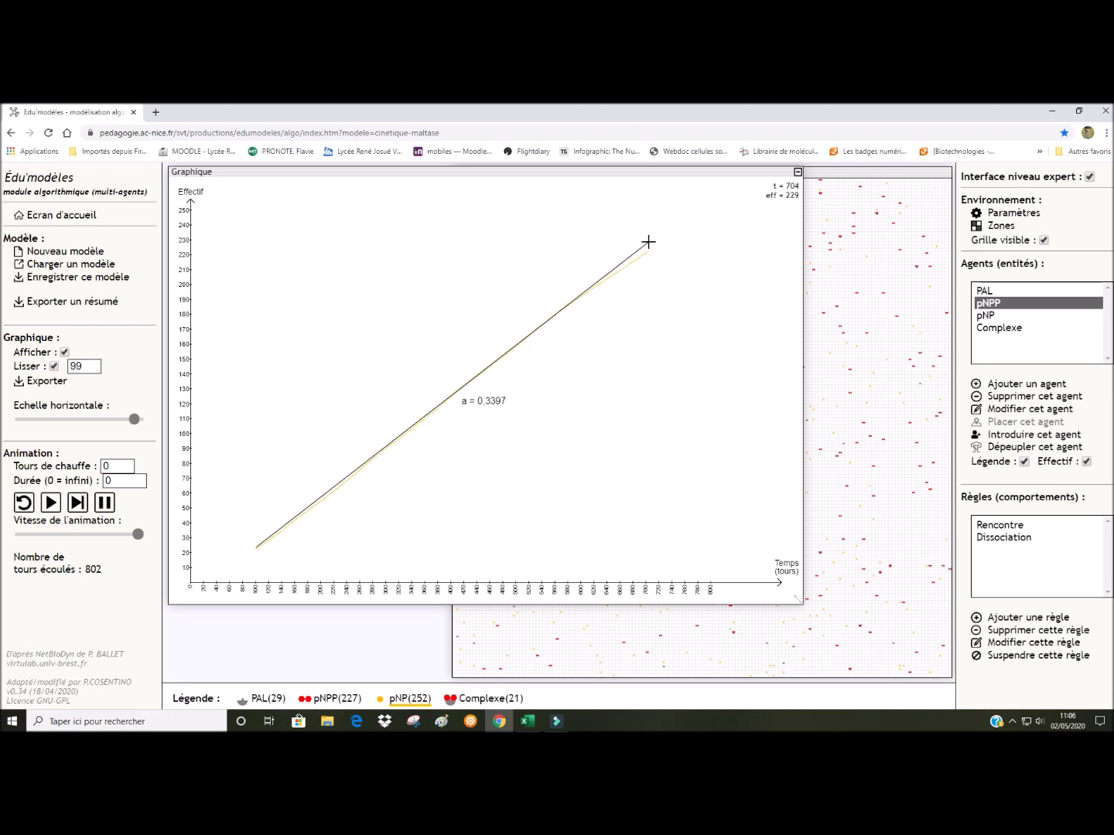
# Switch to the Excel workbook and move the -1/Km label below the line's x-axis intercept on the 1/vi = f(1/[s]) chart
pyautogui.click(532, 721)
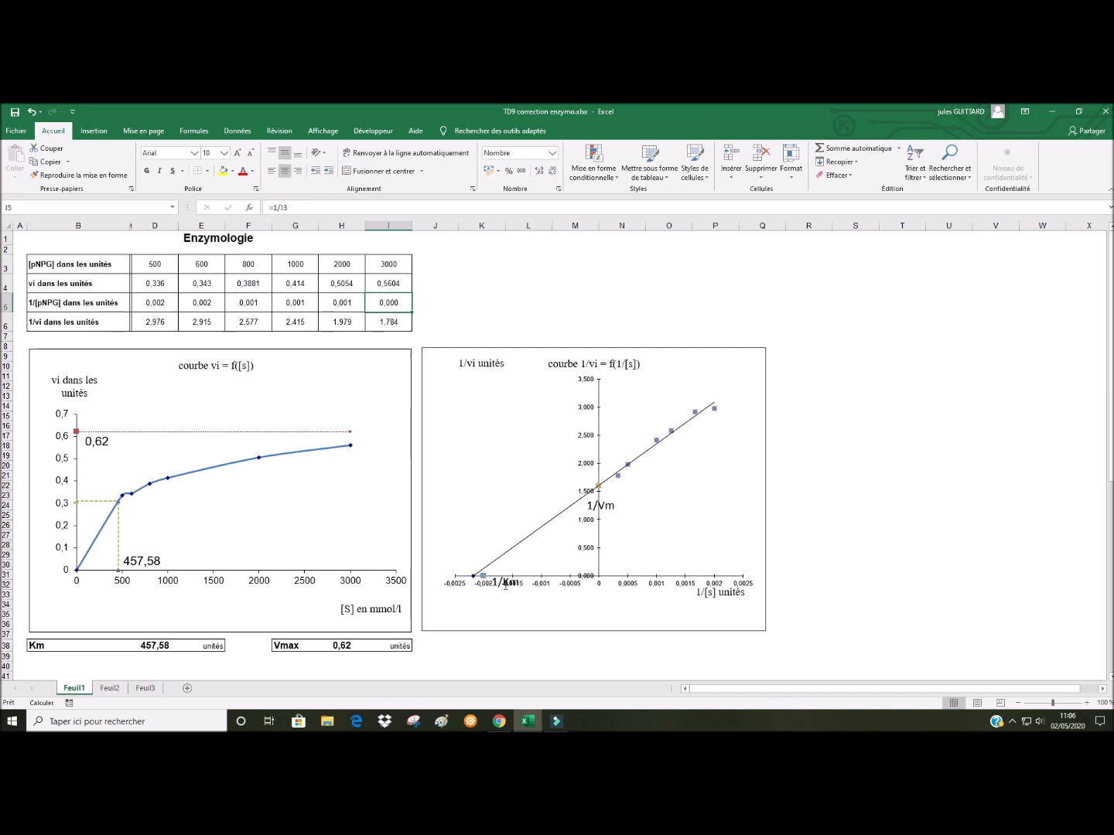
pyautogui.click(507, 585)
pyautogui.moveTo(517, 592); pyautogui.dragTo(497, 610)
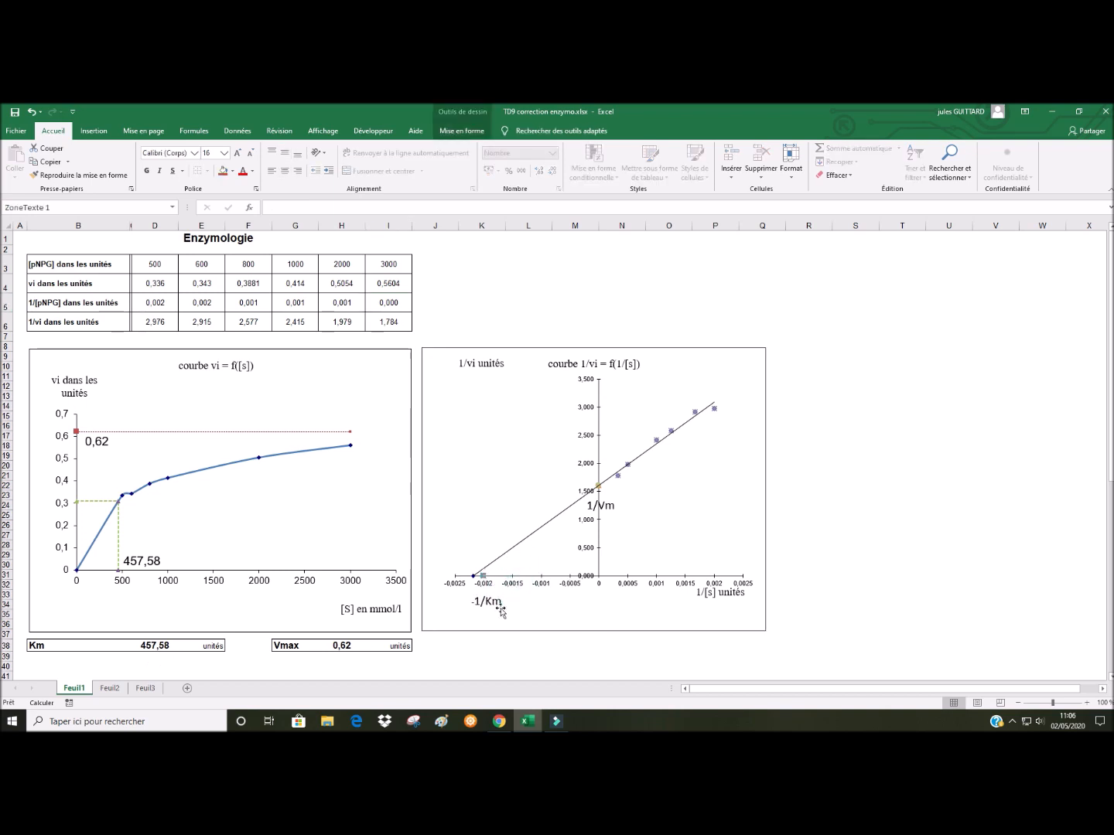